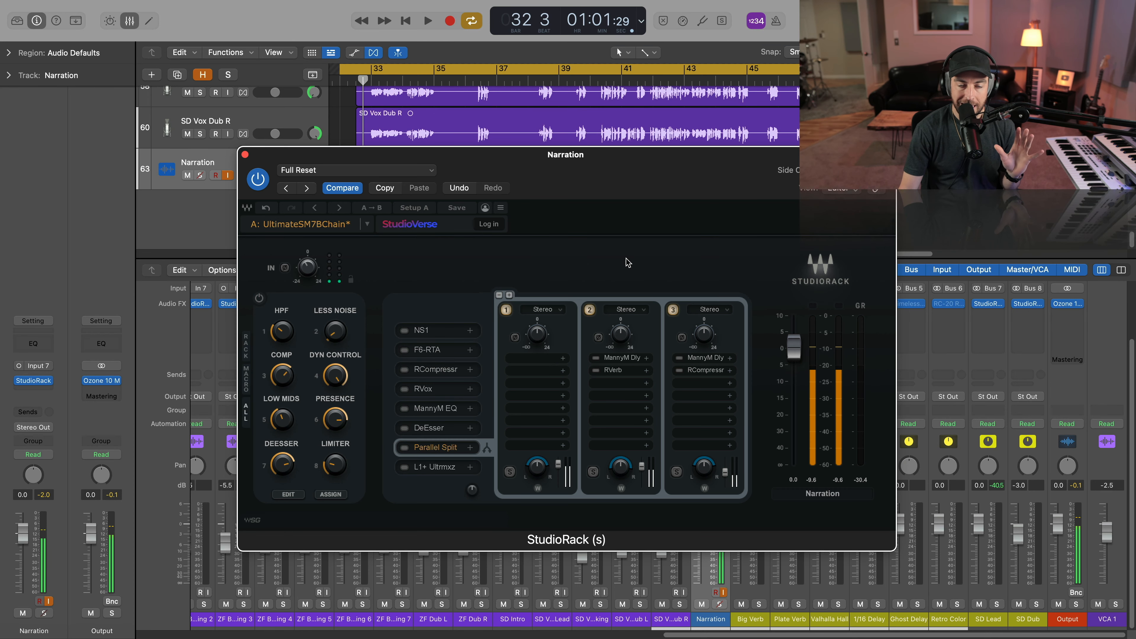
# - Enable the NS1 noise suppressor on the Narration track's StudioRack chain and open its controls
pyautogui.click(436, 336)
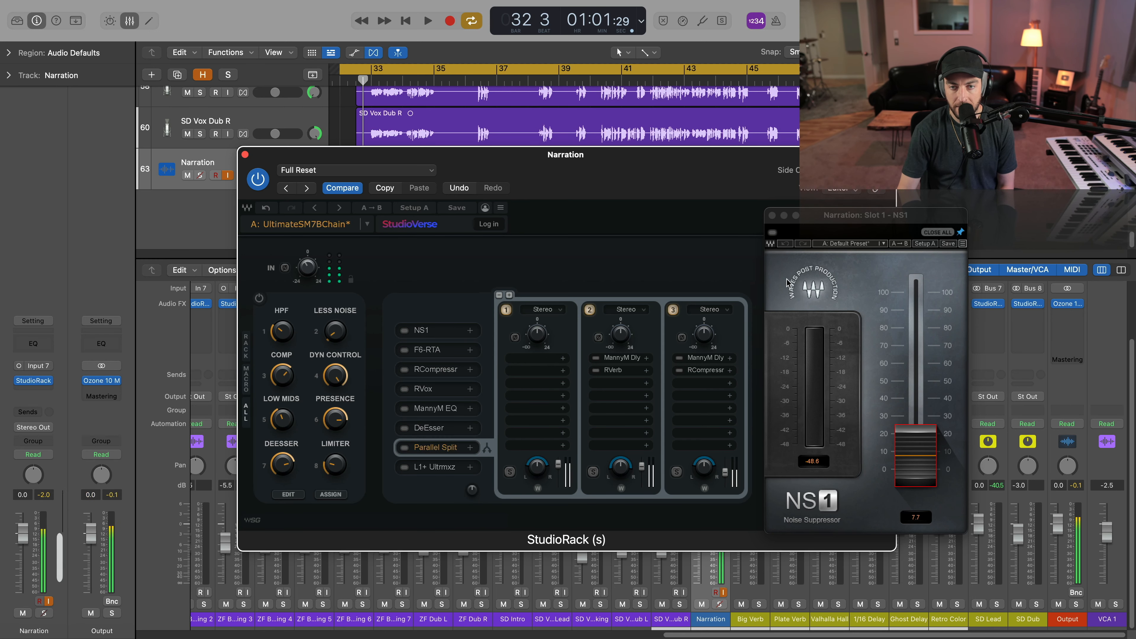
pyautogui.click(405, 332)
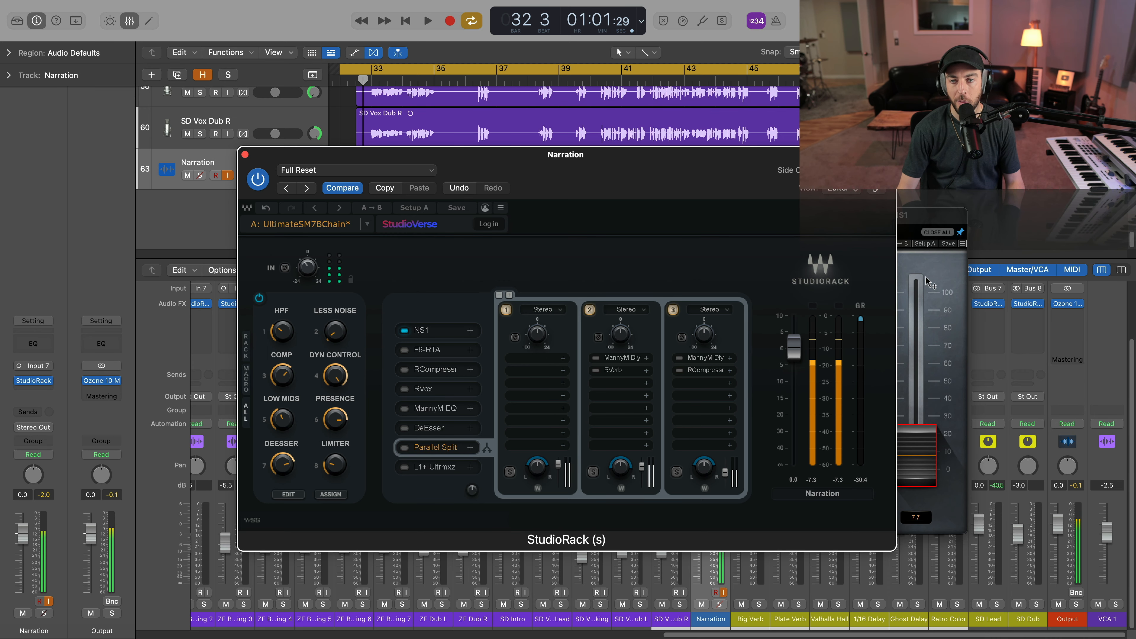
pyautogui.click(404, 331)
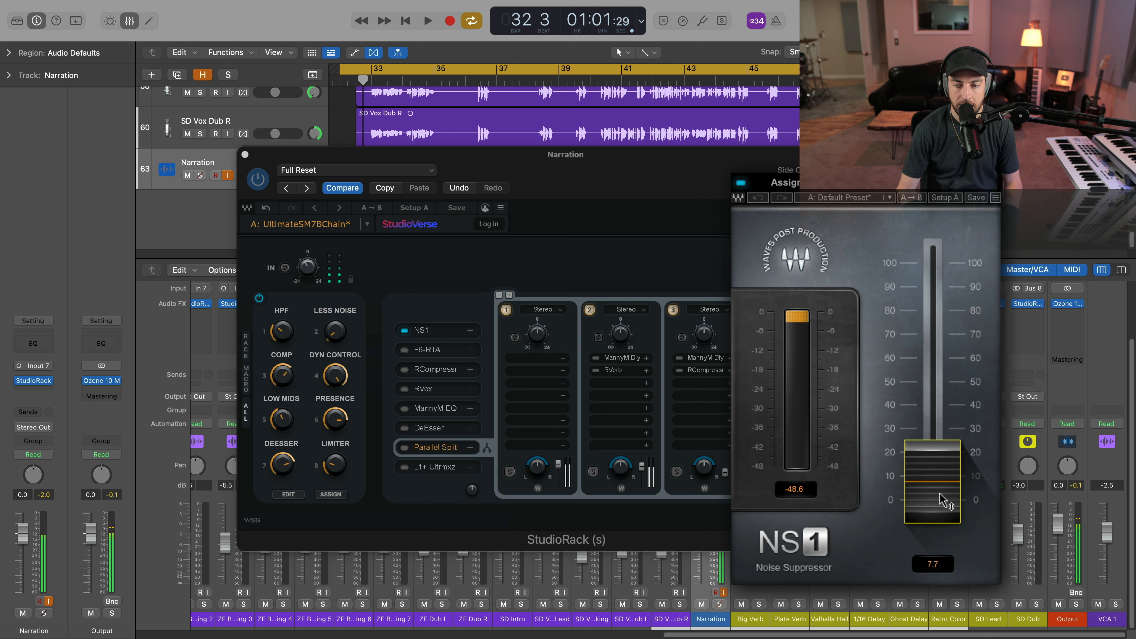
# - Try raising the NS1 suppression fader to about 21.2, and undo the change
pyautogui.moveTo(946, 504); pyautogui.dragTo(947, 504)
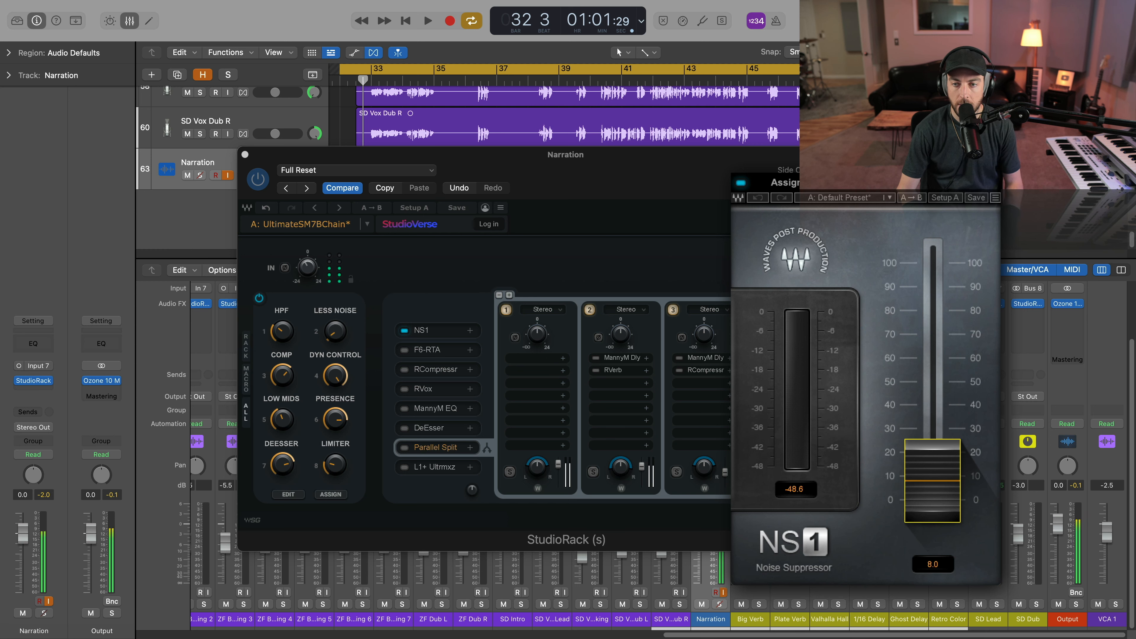
pyautogui.moveTo(947, 504); pyautogui.dragTo(947, 471)
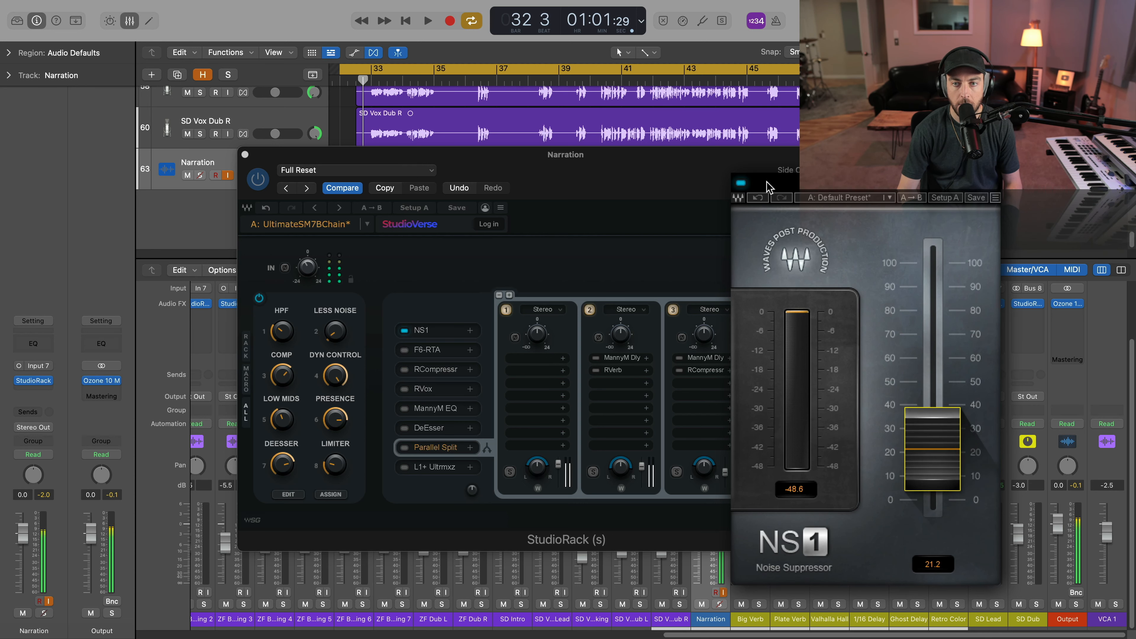
pyautogui.click(758, 197)
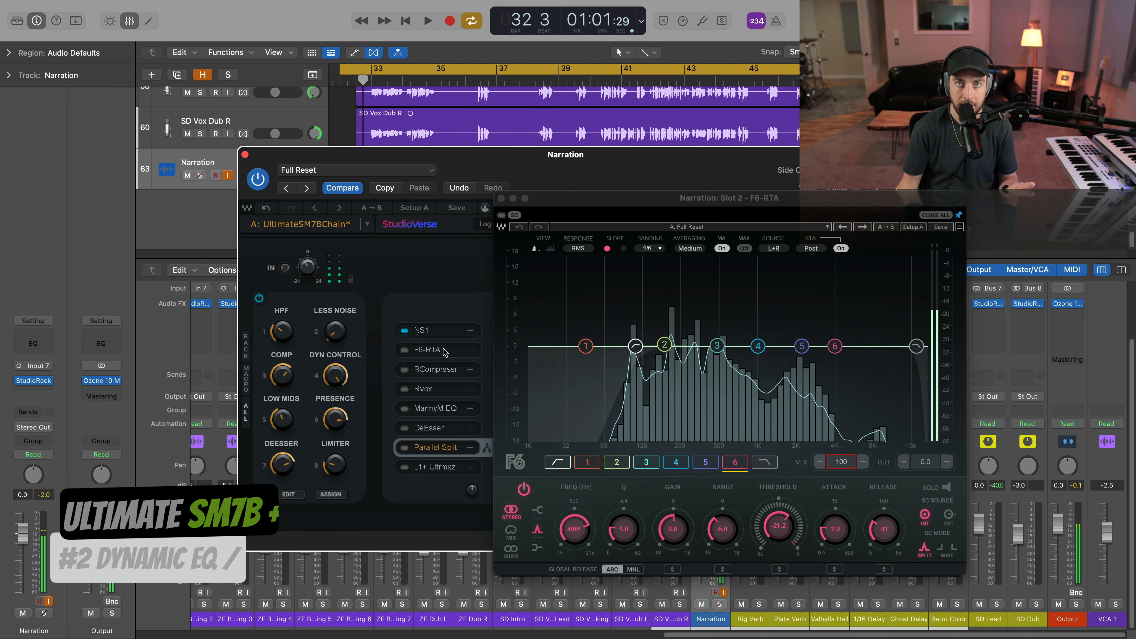
# - Enable F6-RTA in the Narration chain and inspect the settings of its bands 2, 3 and 4
pyautogui.click(405, 351)
pyautogui.click(408, 352)
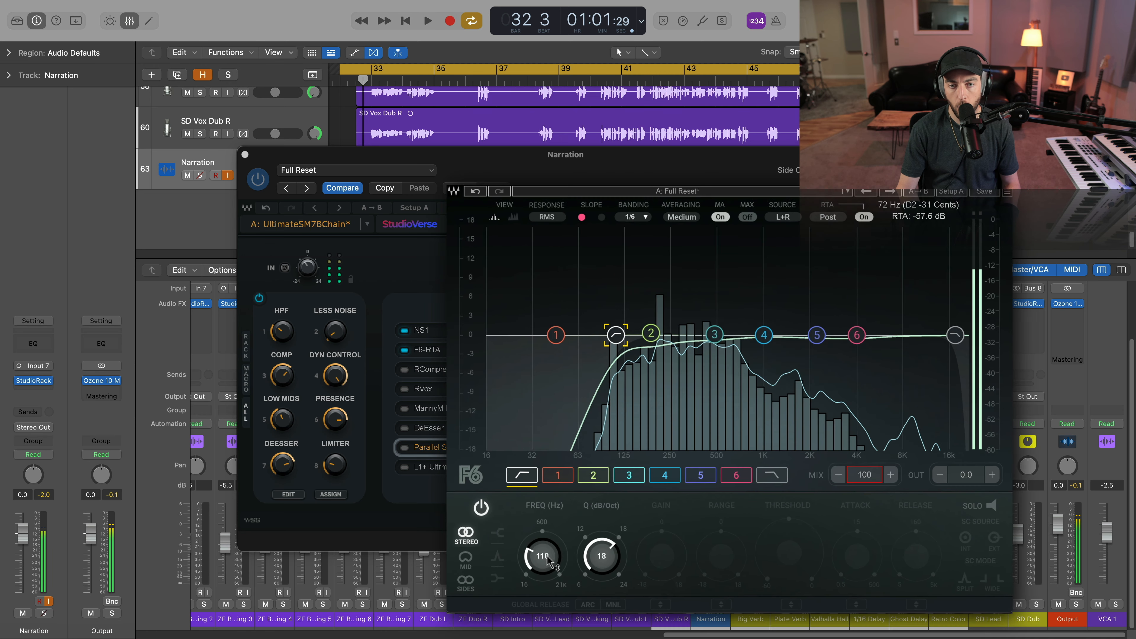
pyautogui.click(649, 336)
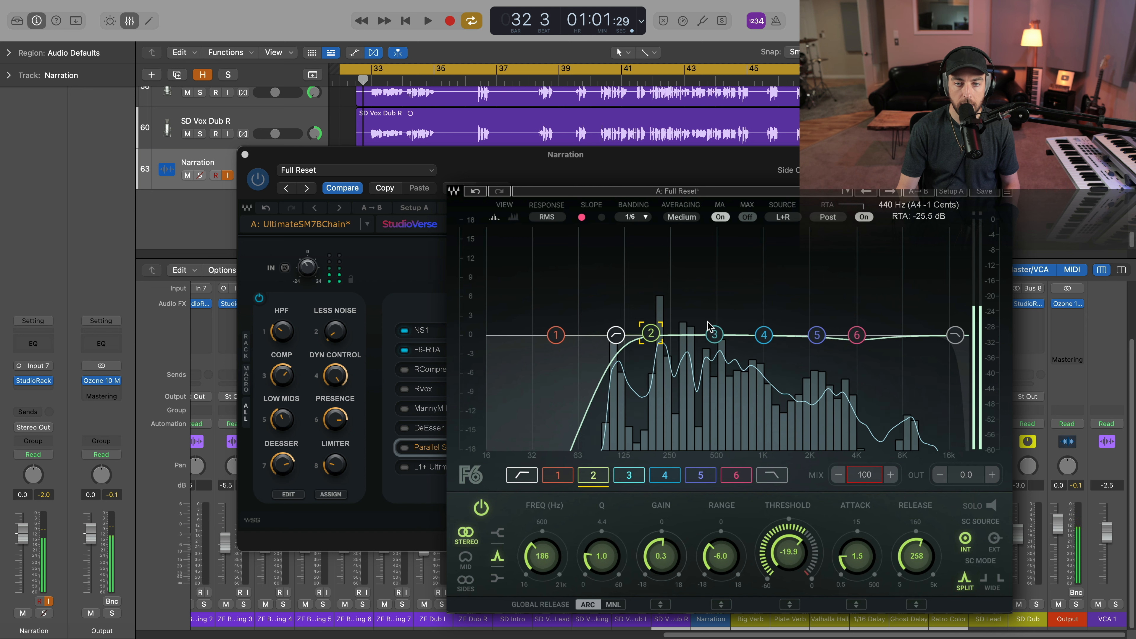
pyautogui.click(714, 334)
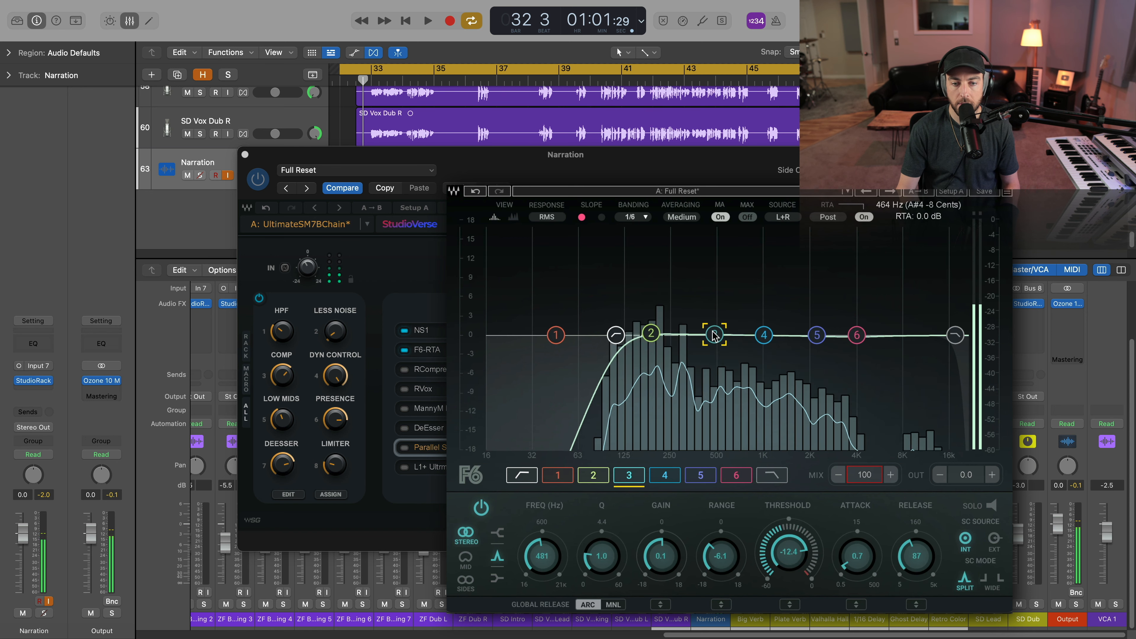
pyautogui.click(763, 335)
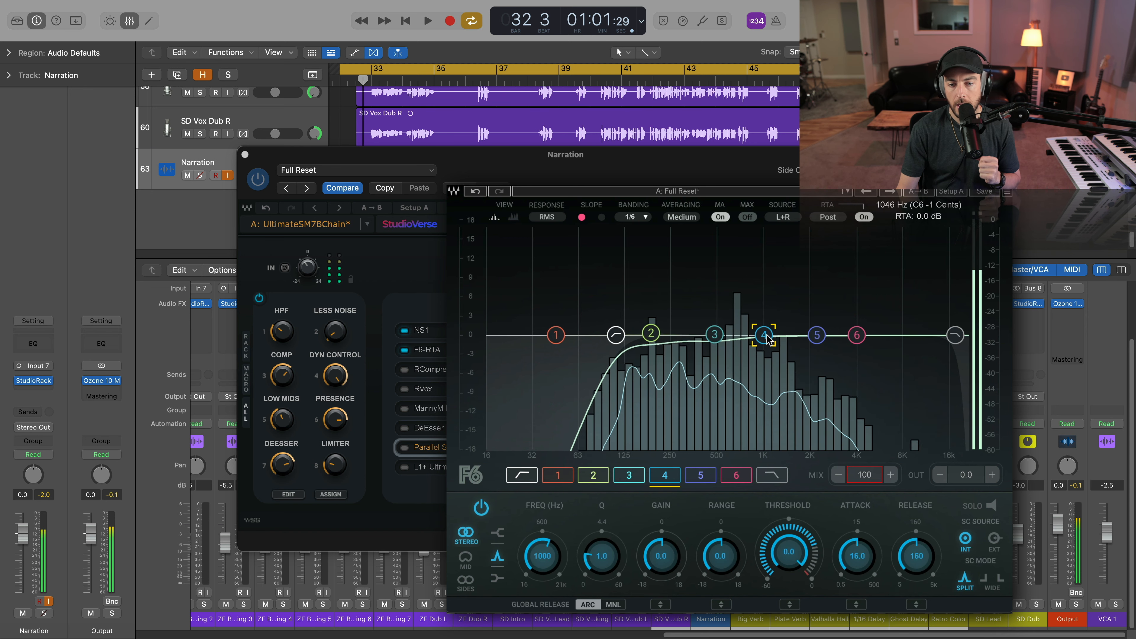
# - Audition F6 band 5 at 2227 Hz and band 6 at 4001 Hz in solo, turning solo off after each
pyautogui.click(817, 334)
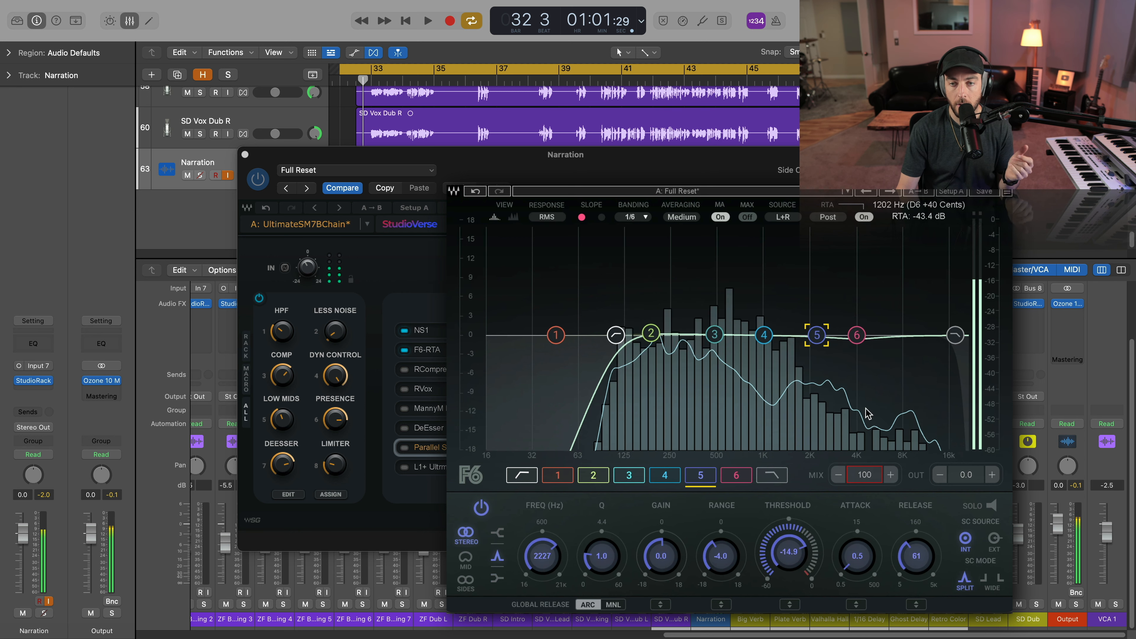
pyautogui.click(991, 506)
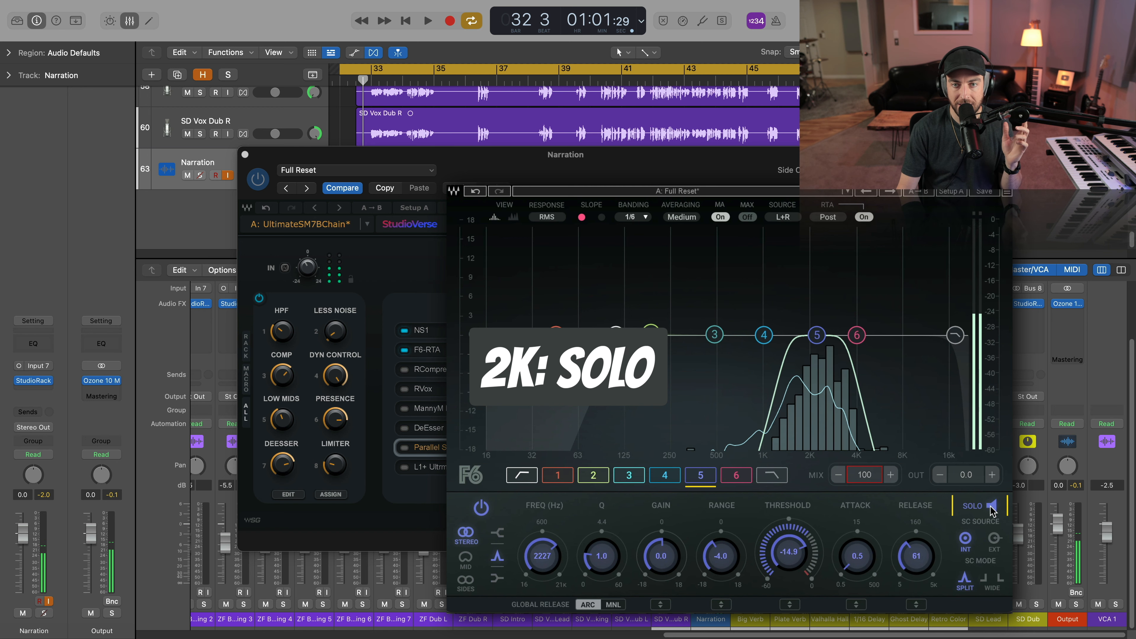
pyautogui.click(991, 507)
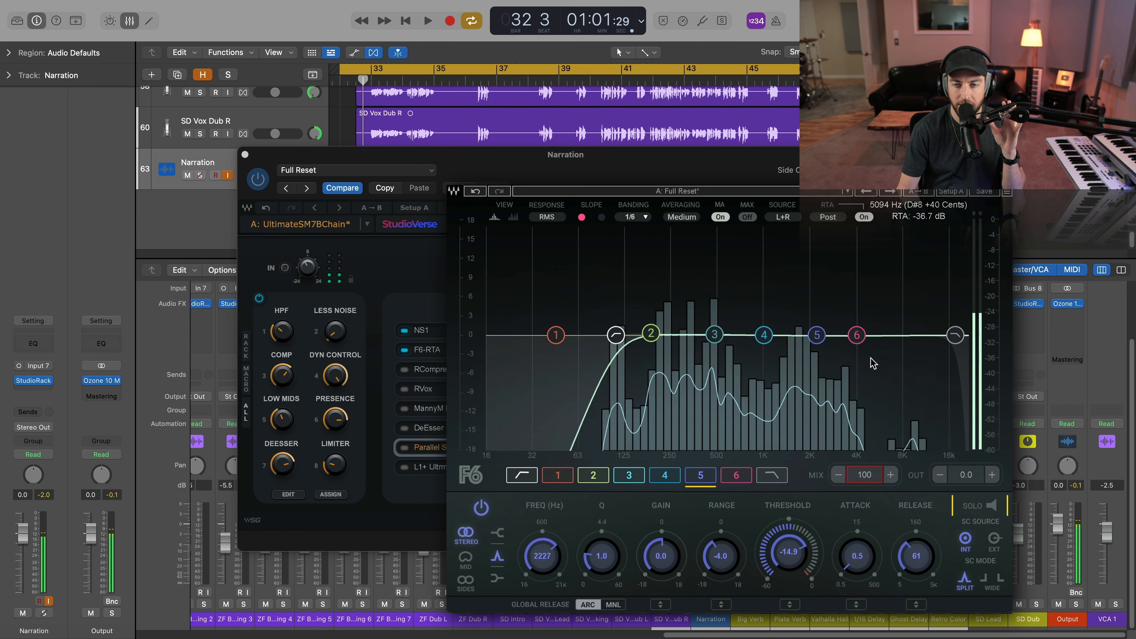
pyautogui.click(857, 334)
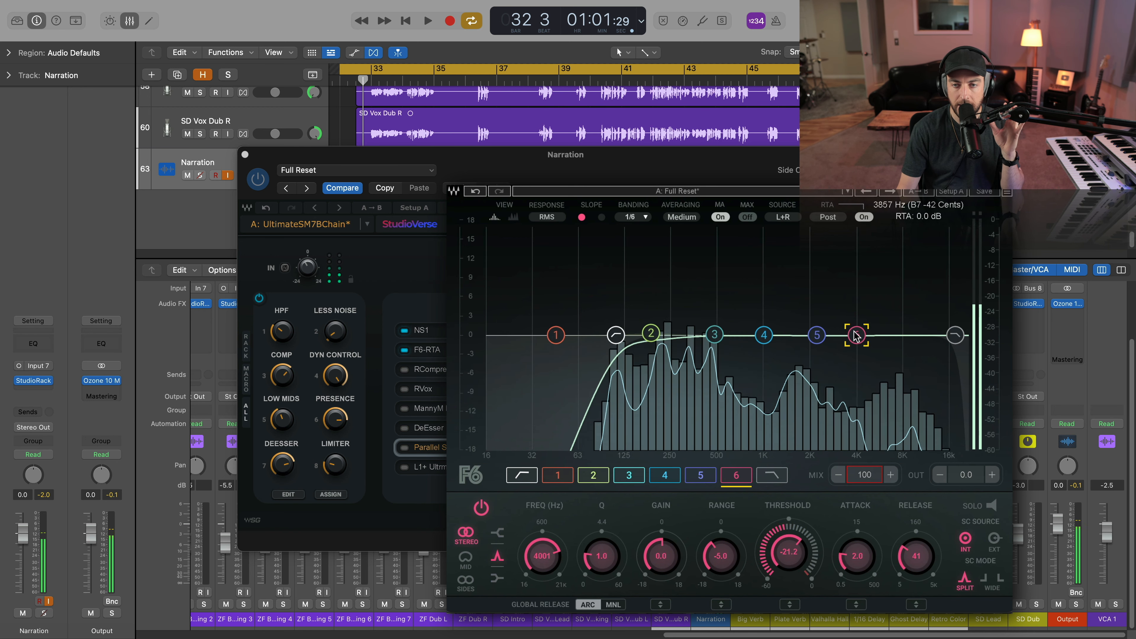
pyautogui.click(991, 507)
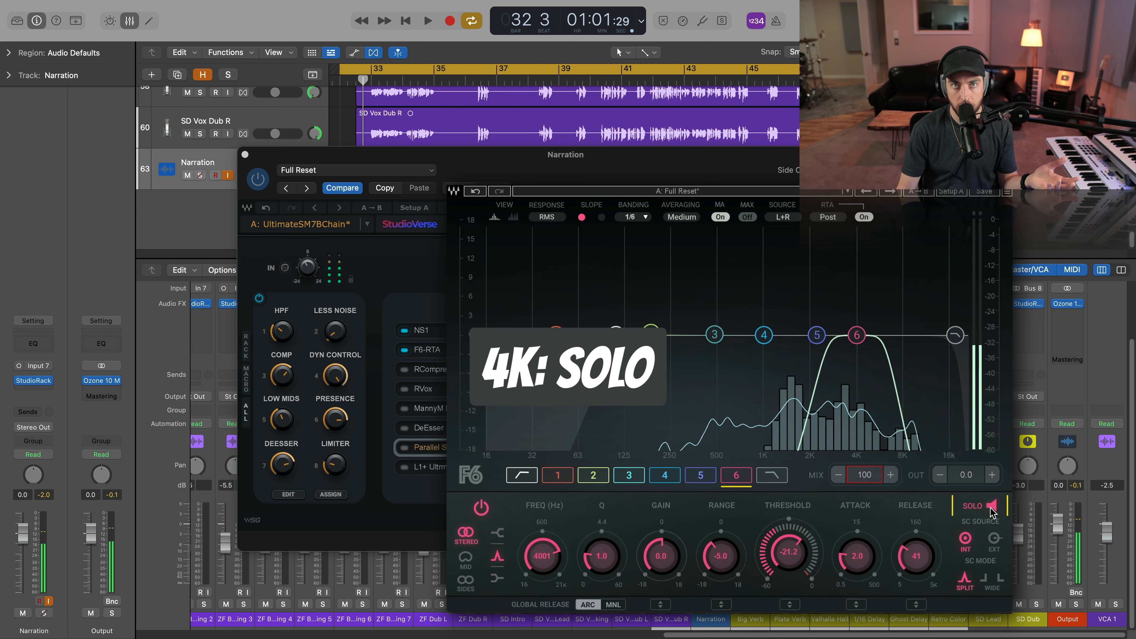
pyautogui.click(991, 507)
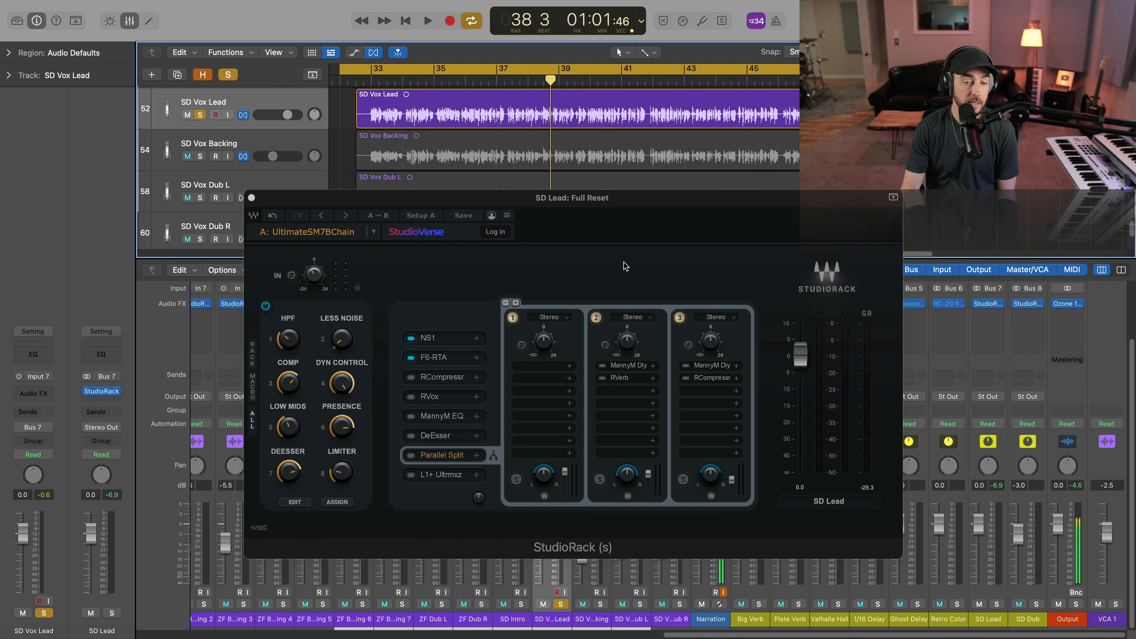
# - Examine the RCompressor and RVox compression settings in the SD Lead StudioRack chain
pyautogui.click(442, 380)
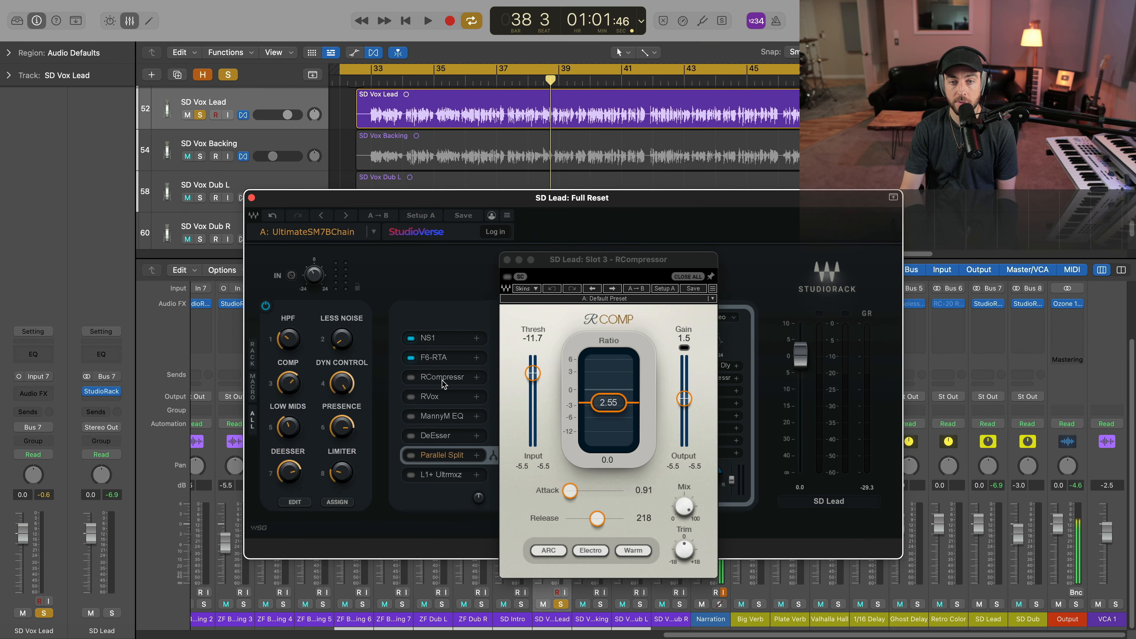
pyautogui.click(507, 260)
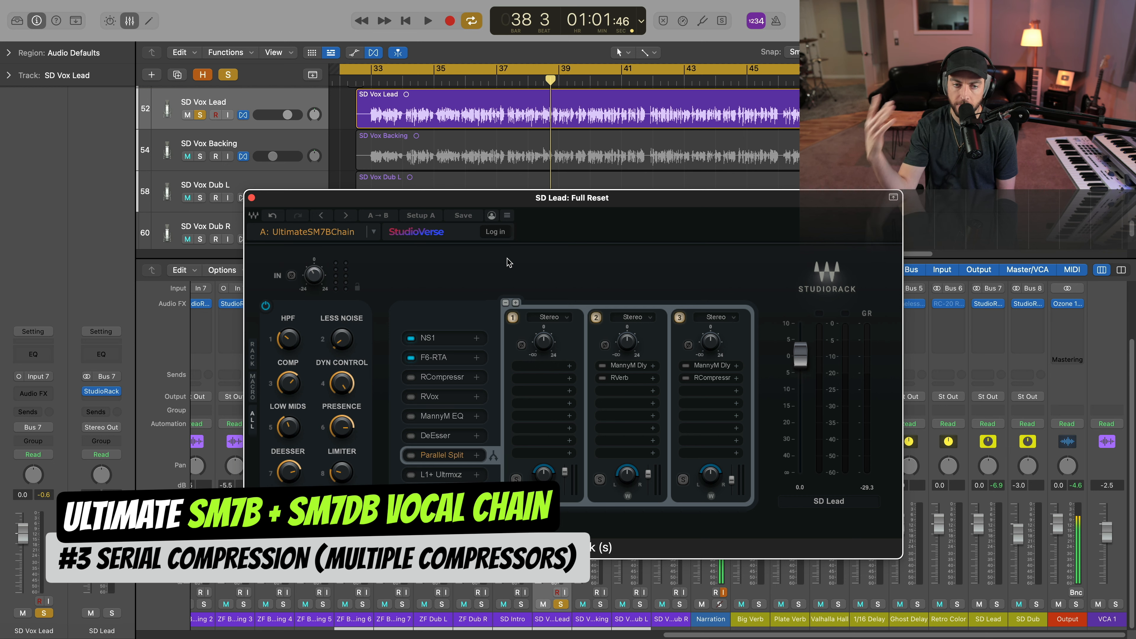
pyautogui.click(444, 375)
pyautogui.click(448, 397)
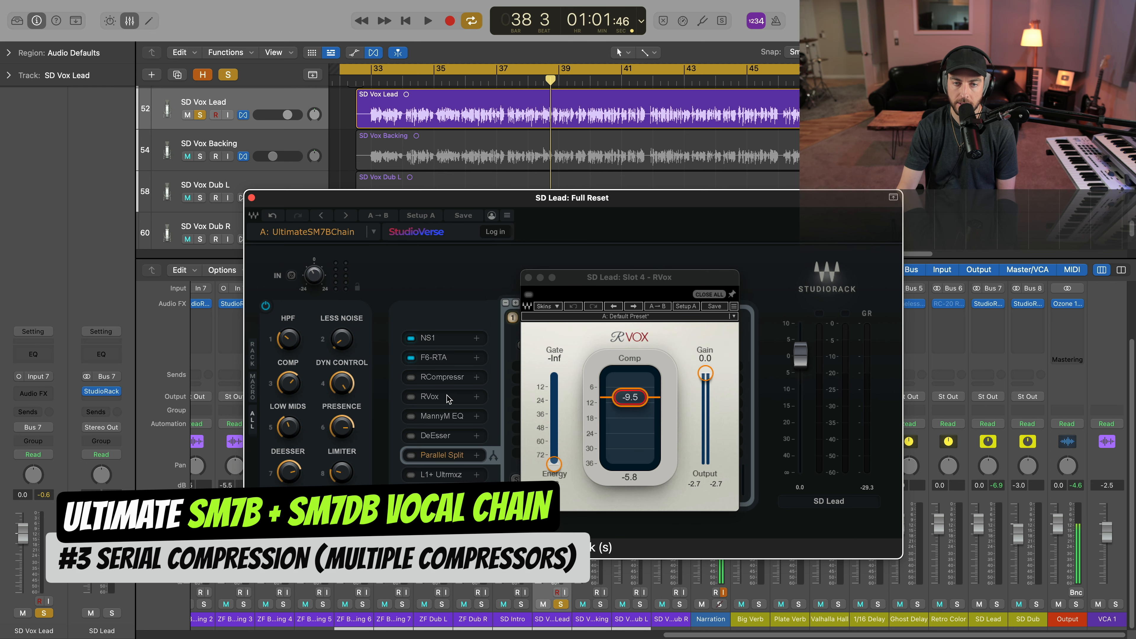
pyautogui.click(528, 277)
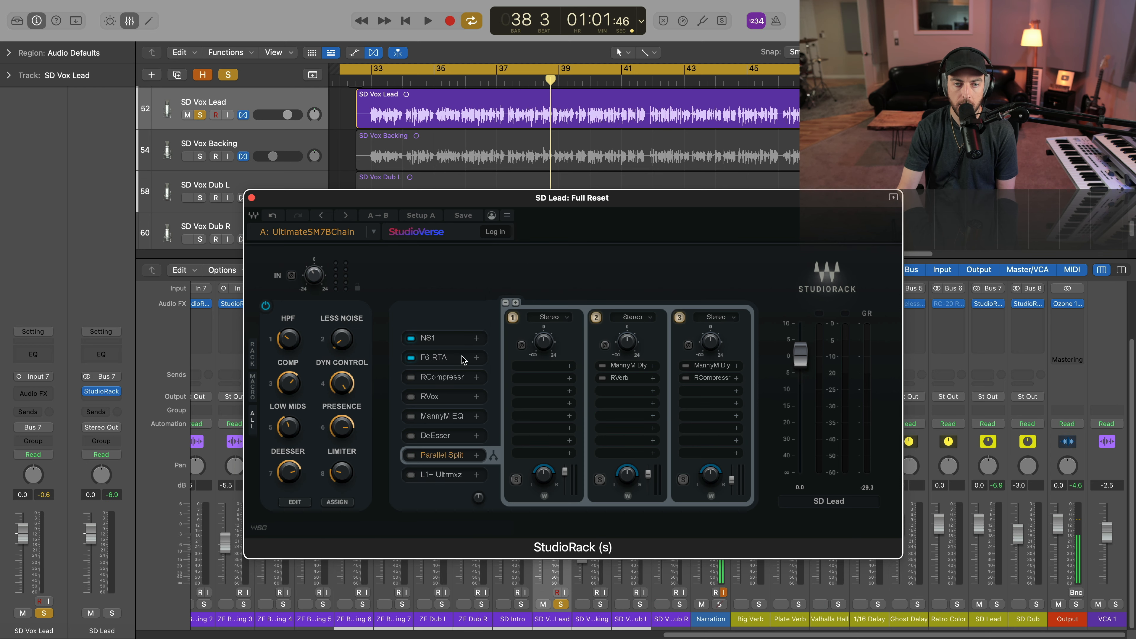
pyautogui.click(458, 376)
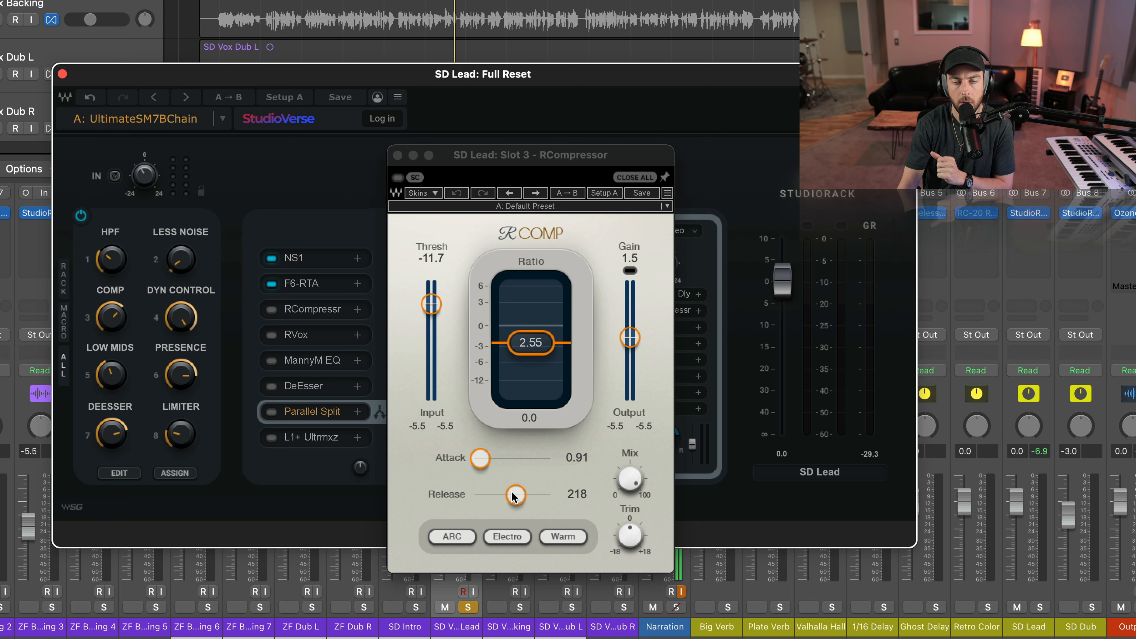
pyautogui.click(397, 155)
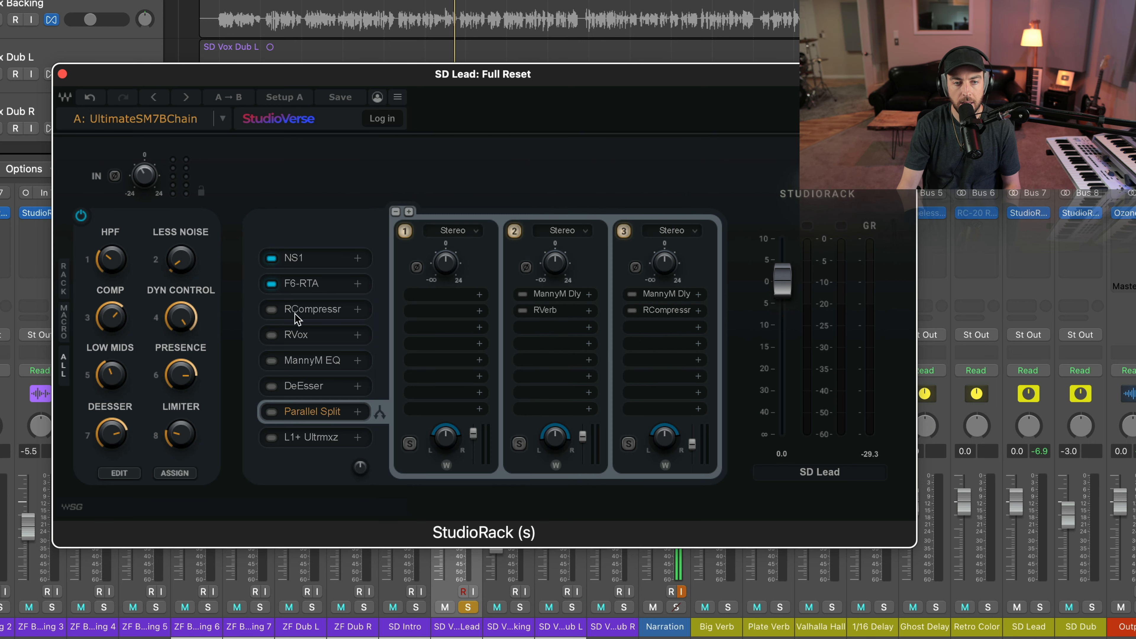
pyautogui.click(297, 334)
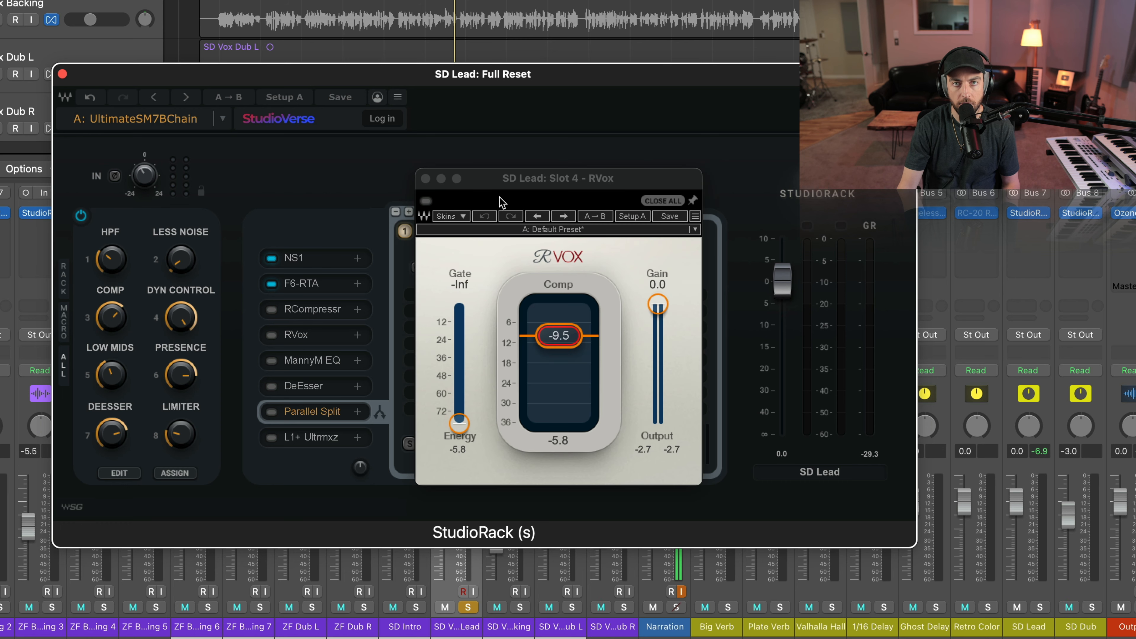
pyautogui.click(596, 268)
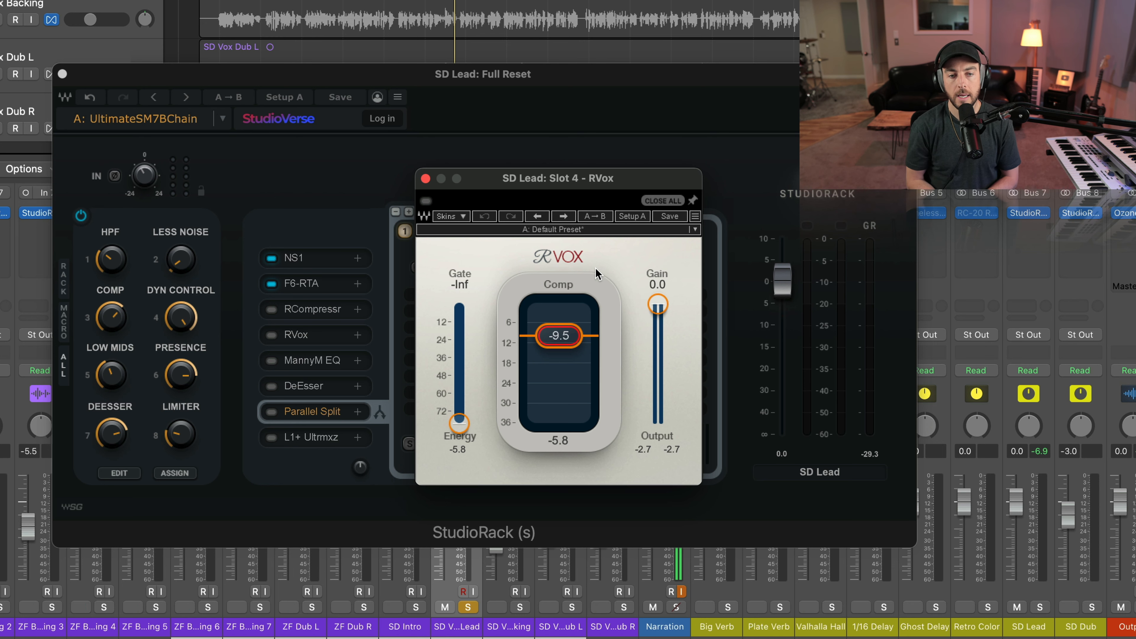
# - Enable RCompressor and RVox in the SD Lead chain while the lead vocal plays
pyautogui.click(271, 310)
pyautogui.click(271, 310)
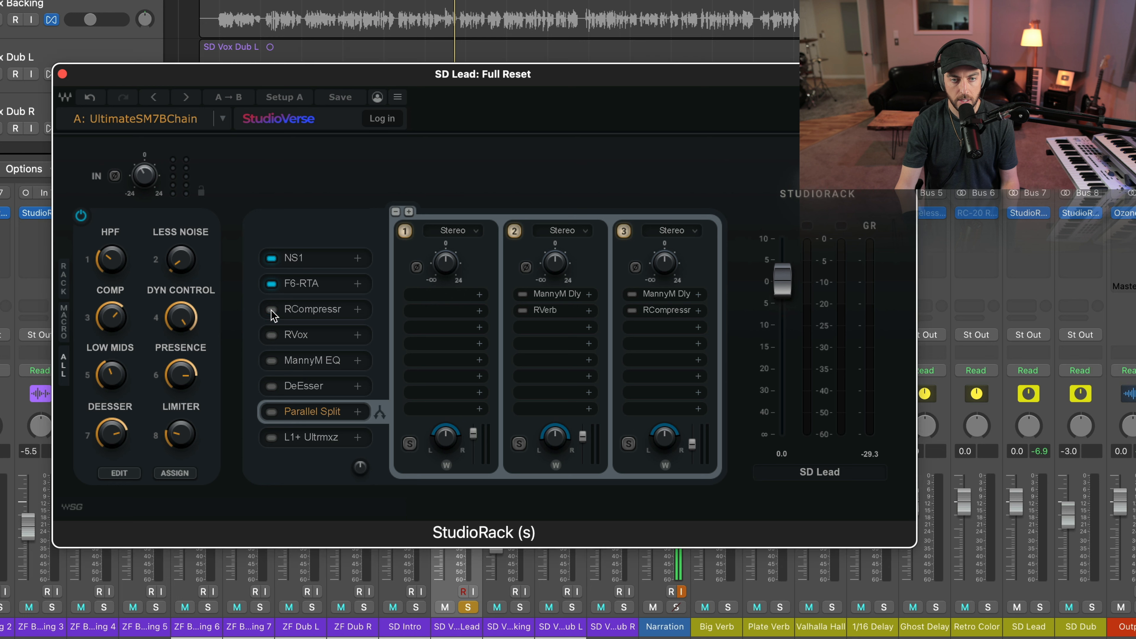
pyautogui.click(274, 309)
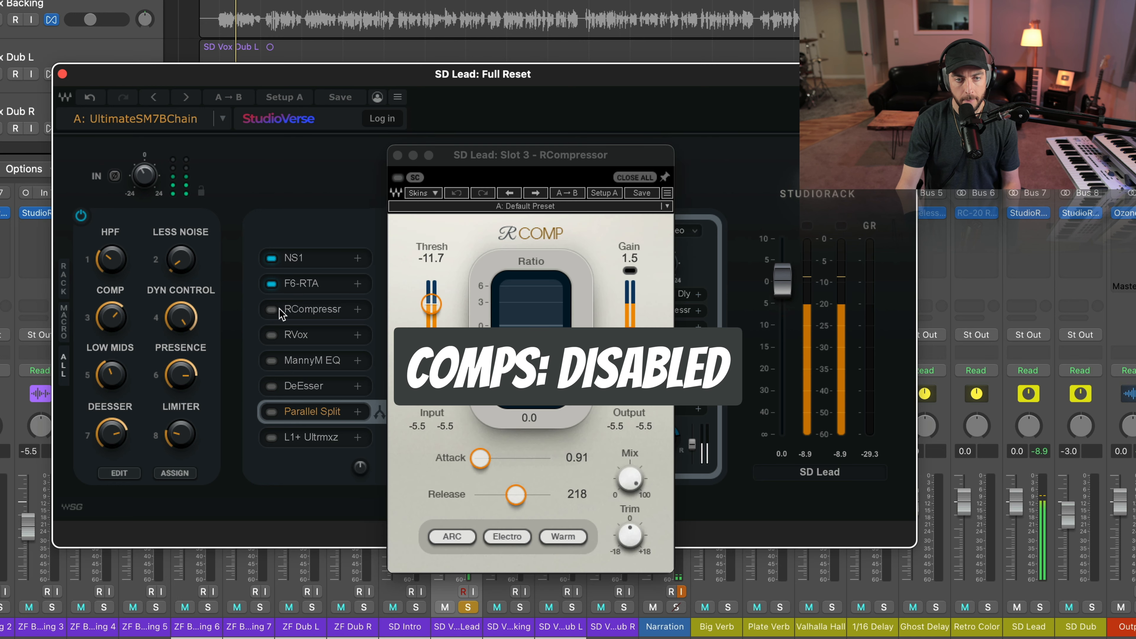
pyautogui.click(397, 178)
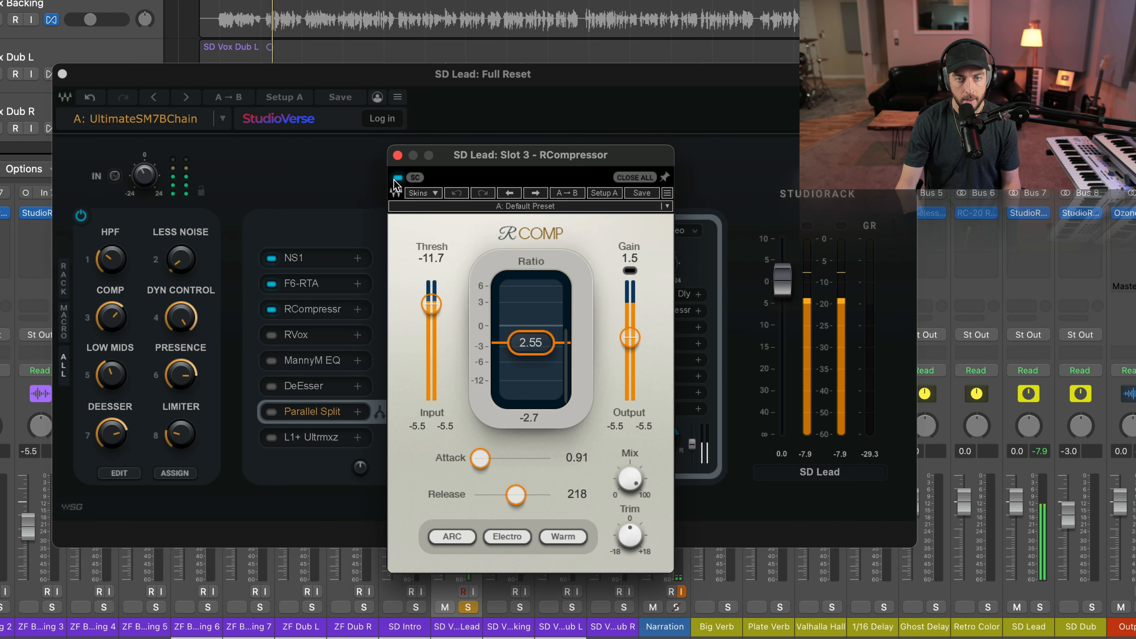
pyautogui.click(320, 340)
pyautogui.click(321, 340)
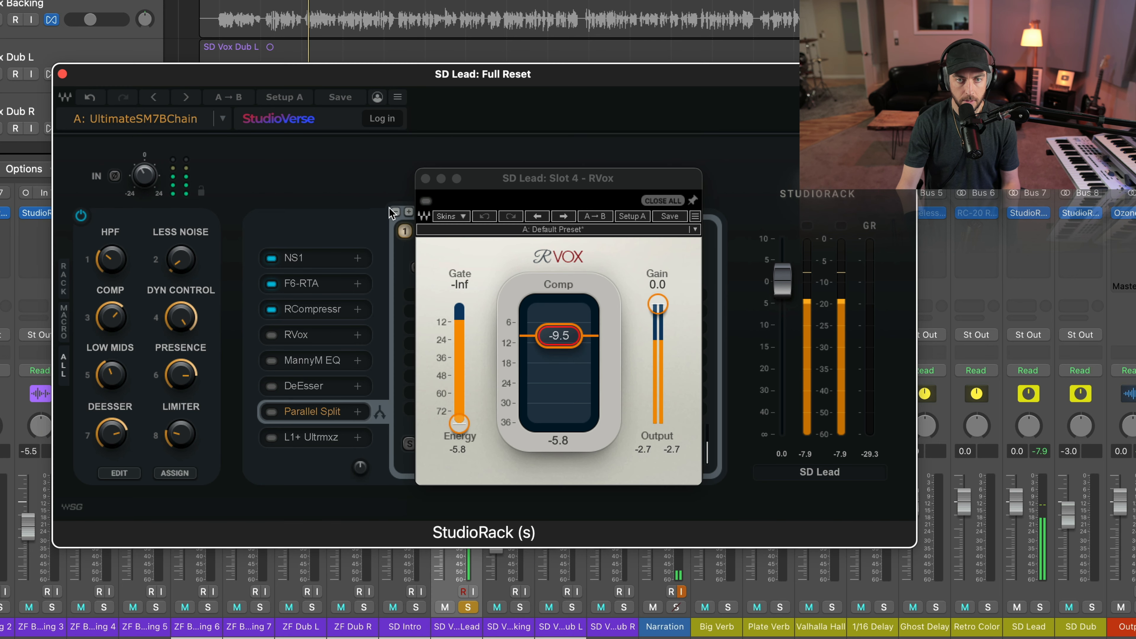
pyautogui.click(426, 202)
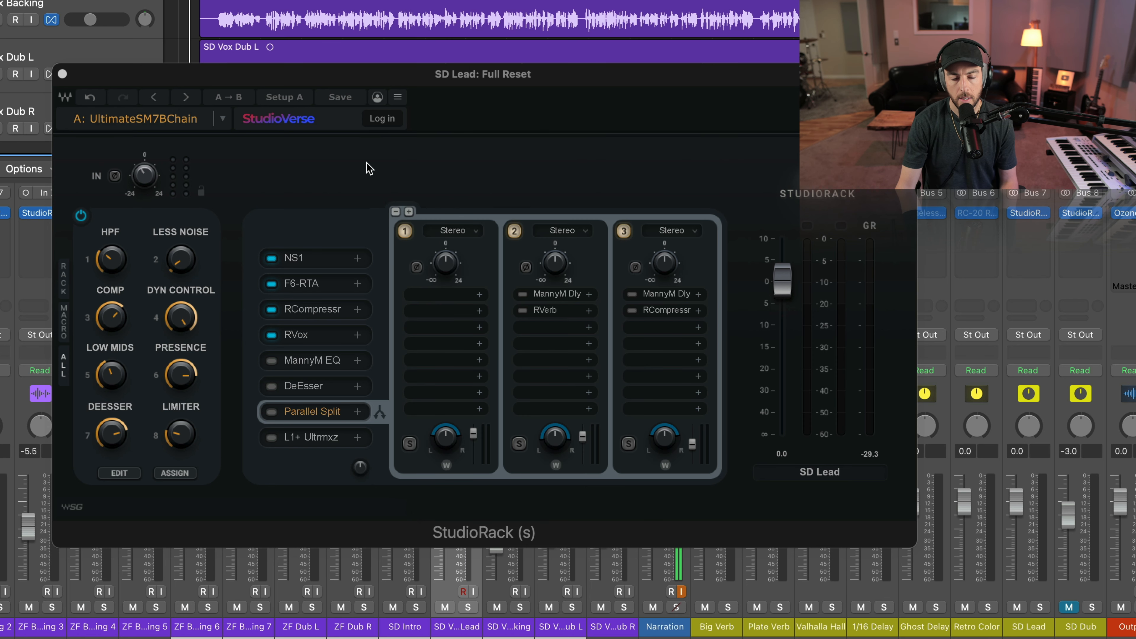
# - Solo the SD Vox Lead track and check the NS1 settings in the SD Lead chain
pyautogui.click(375, 175)
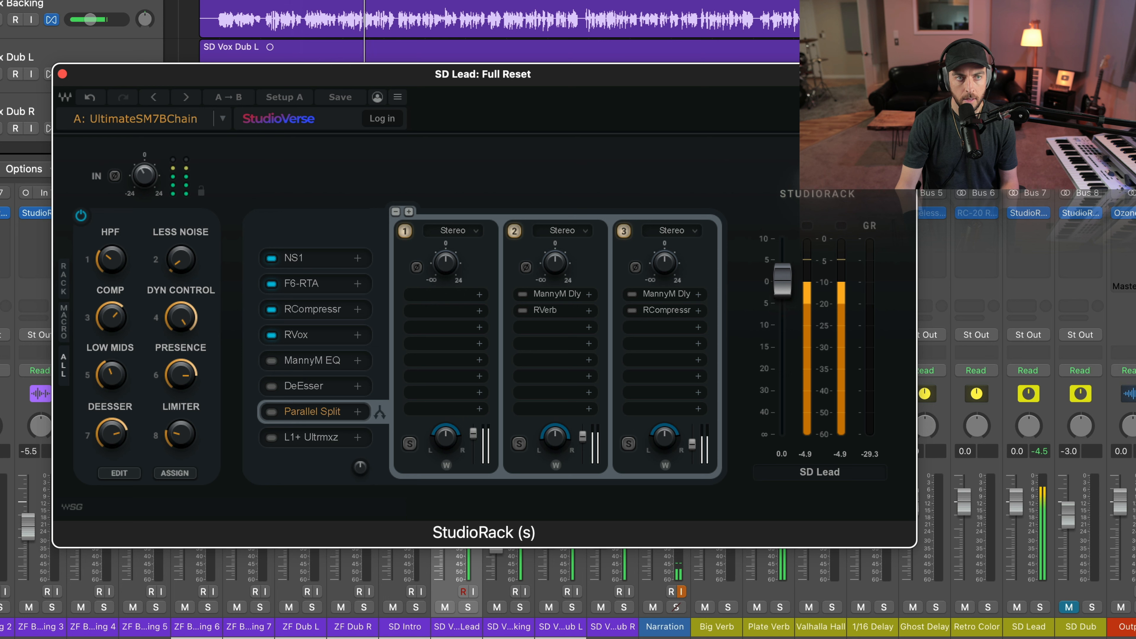
pyautogui.press('s')
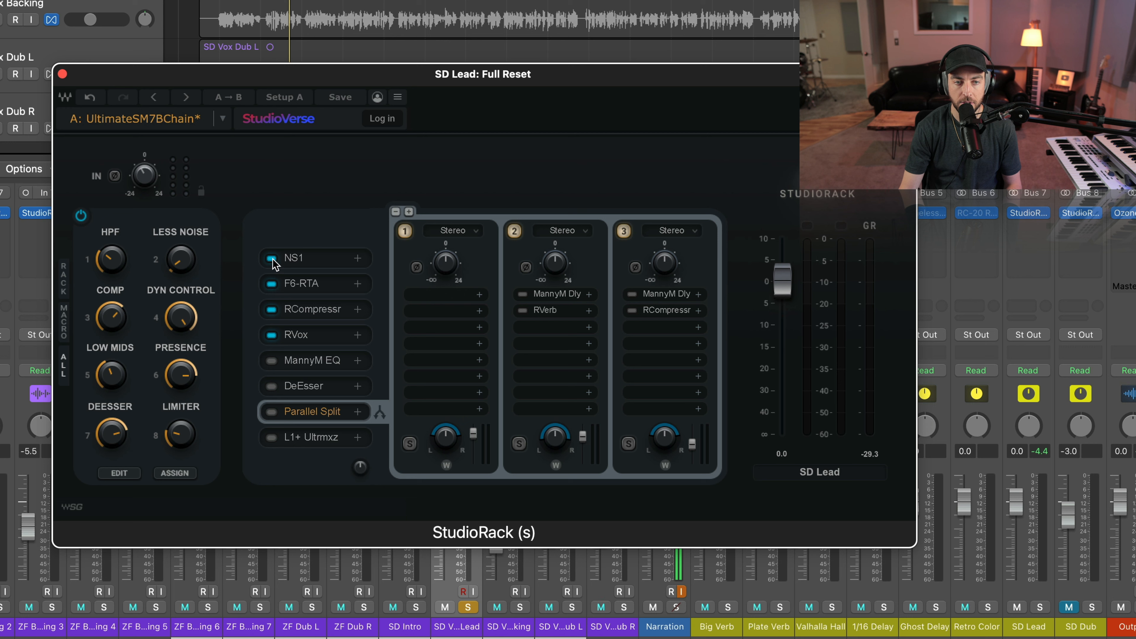
pyautogui.click(322, 263)
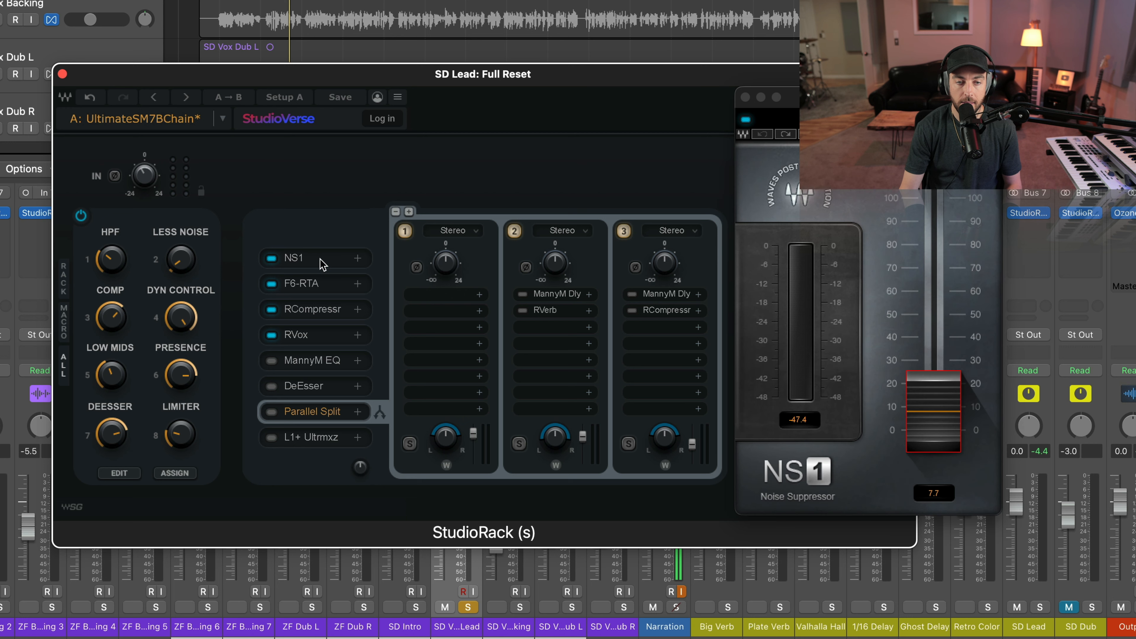
pyautogui.click(745, 97)
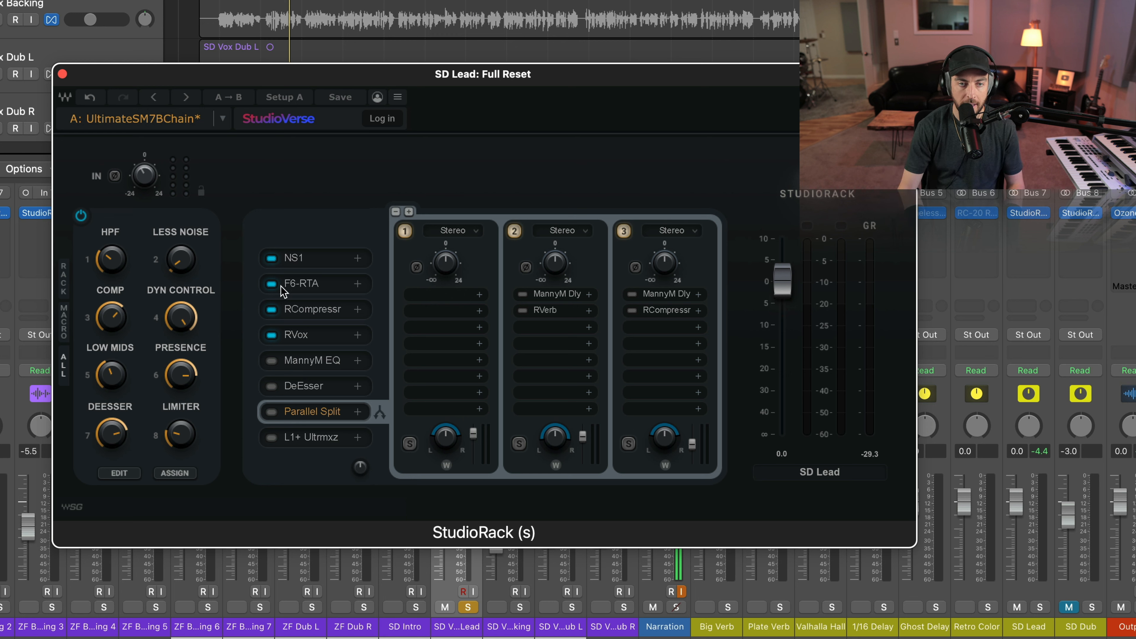
# - Compare the soloed lead vocal with F6-RTA and NS1 bypassed and active in the SD Lead chain
pyautogui.click(272, 283)
pyautogui.click(272, 258)
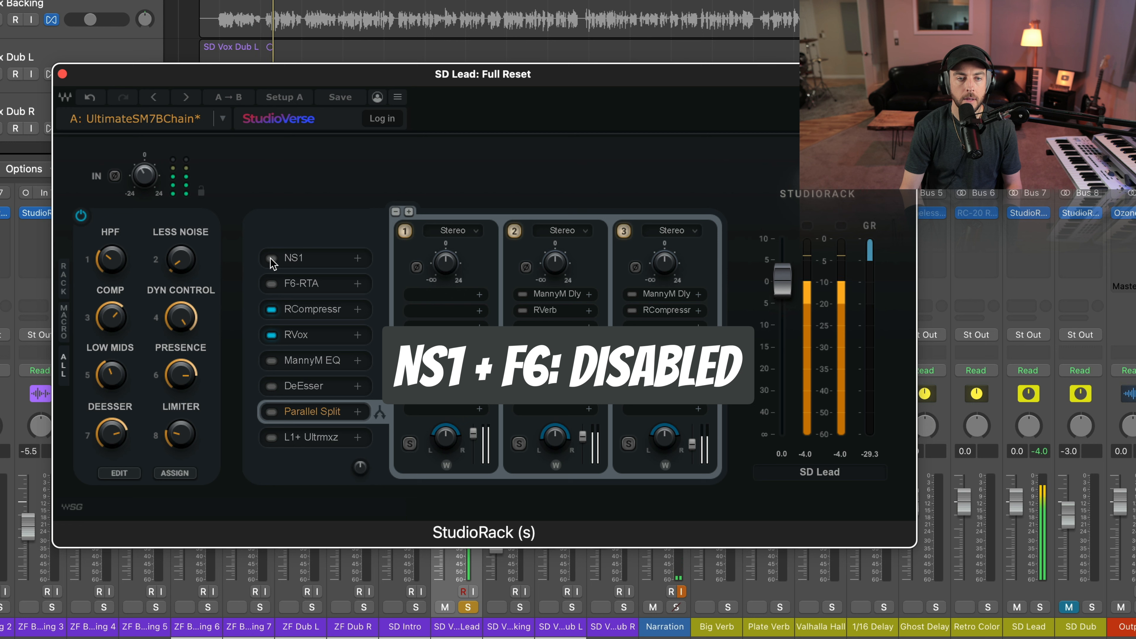
pyautogui.click(271, 258)
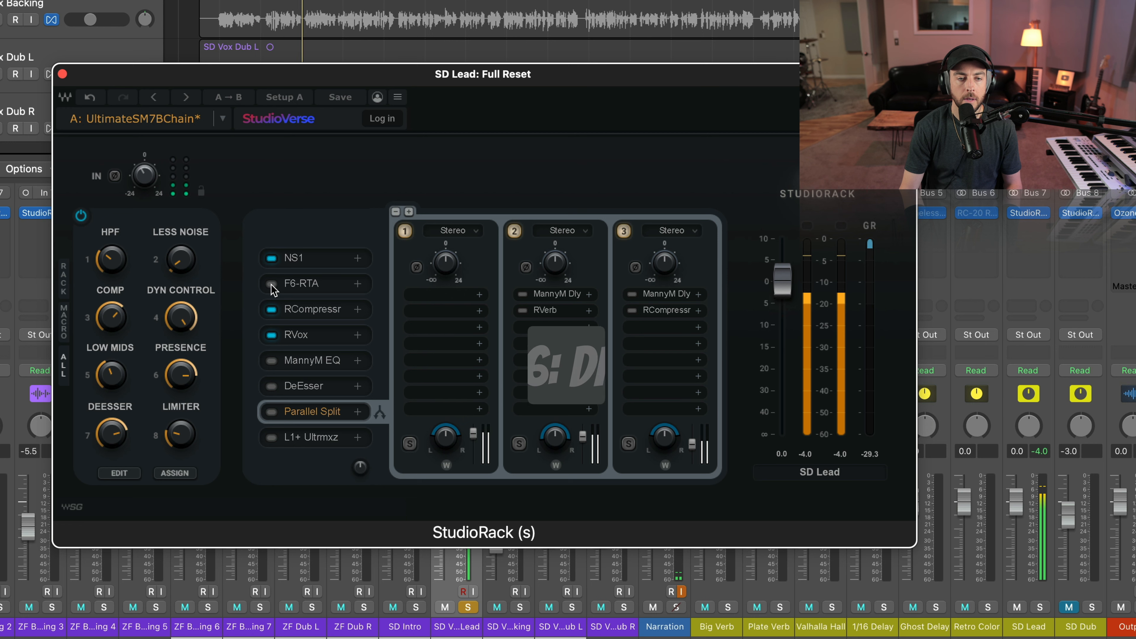
pyautogui.click(271, 285)
pyautogui.click(271, 258)
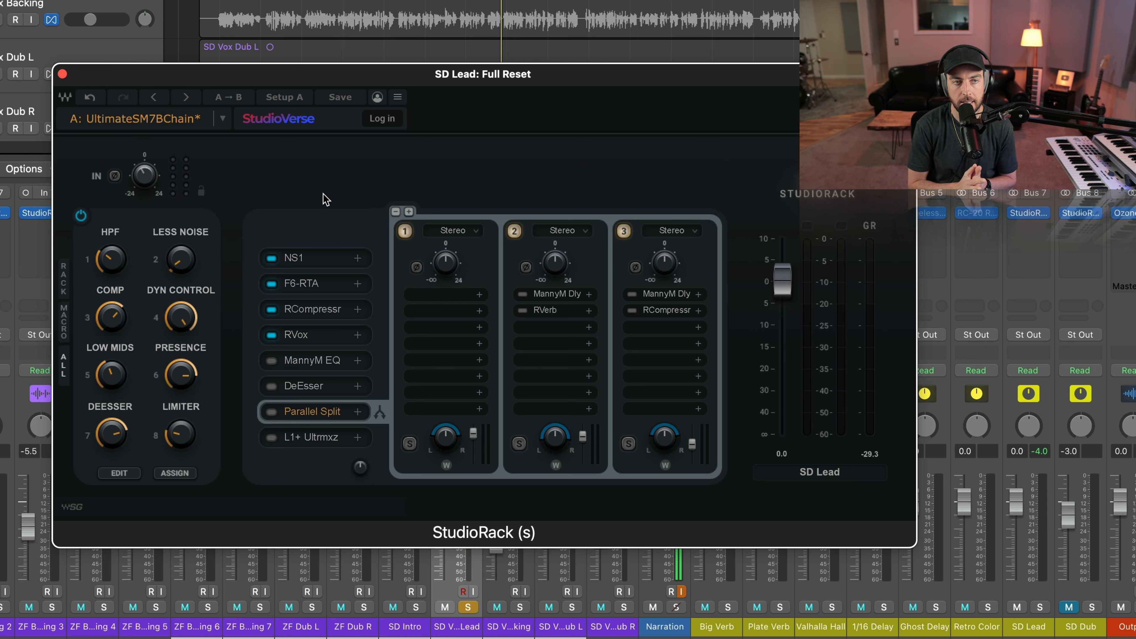
# - Enable MannyM EQ in the SD Lead chain and compare the soloed vocal with the Gain 4 band off and on
pyautogui.click(326, 361)
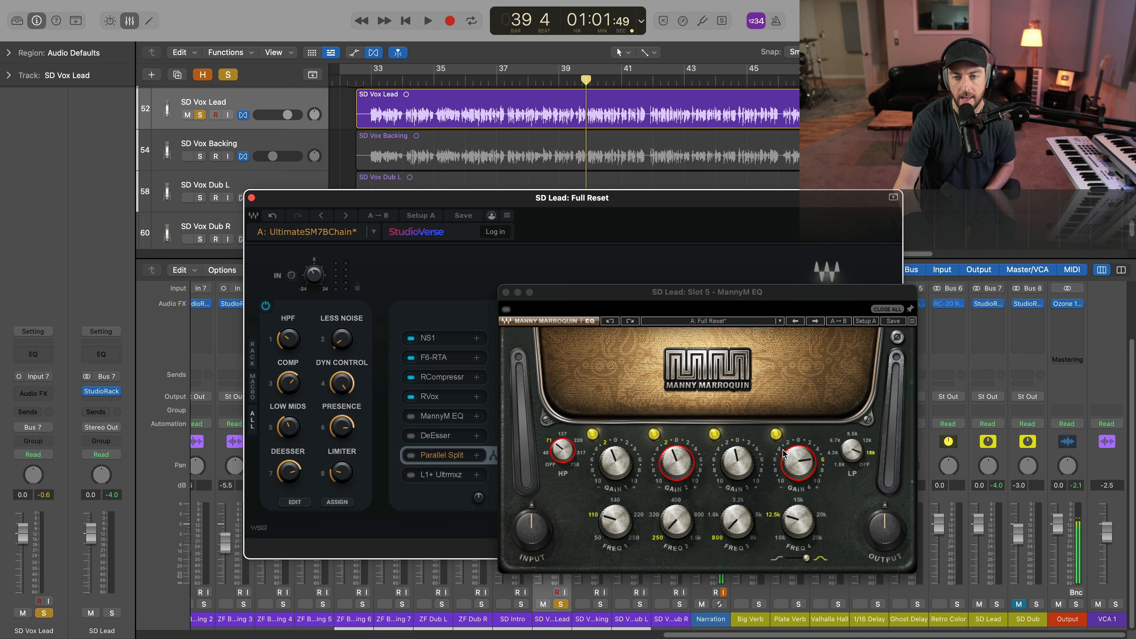
pyautogui.click(776, 434)
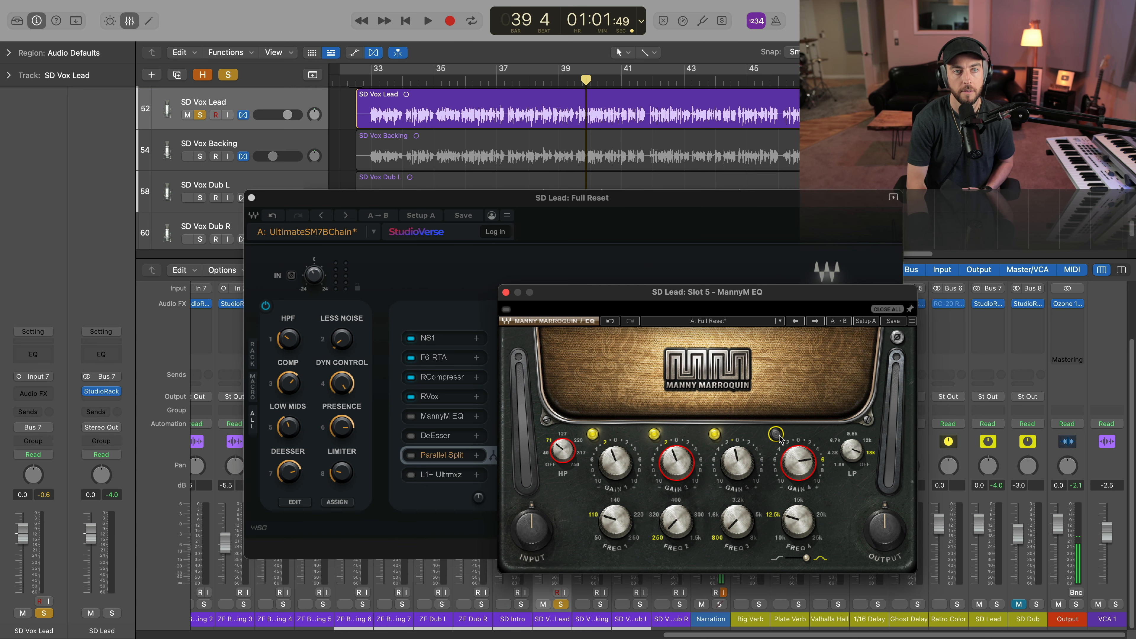
pyautogui.press('space')
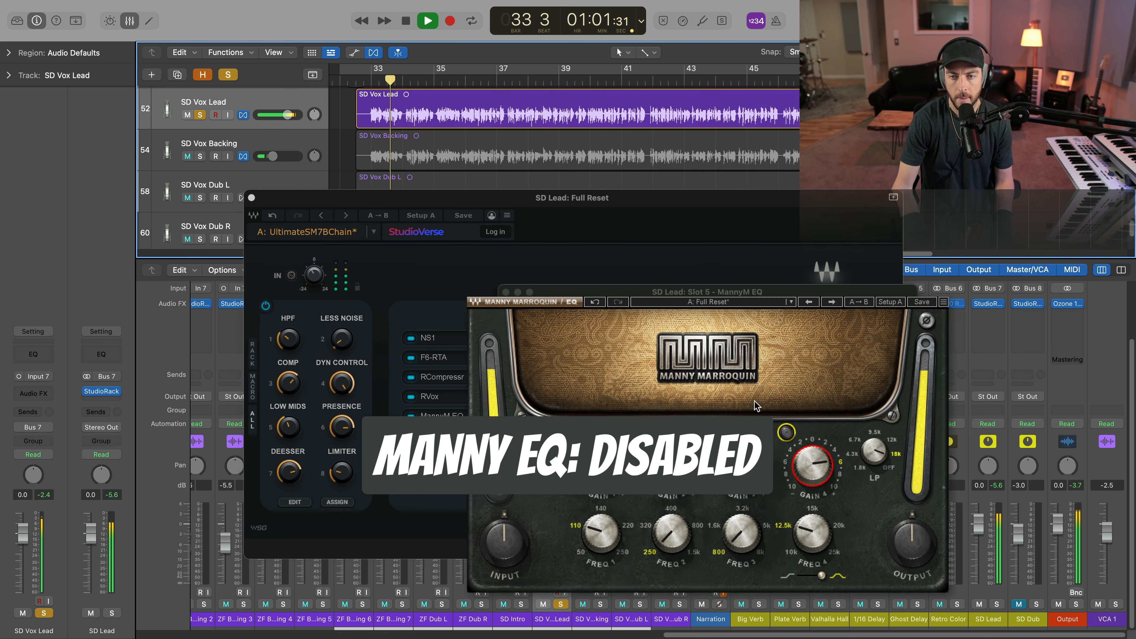
pyautogui.click(785, 432)
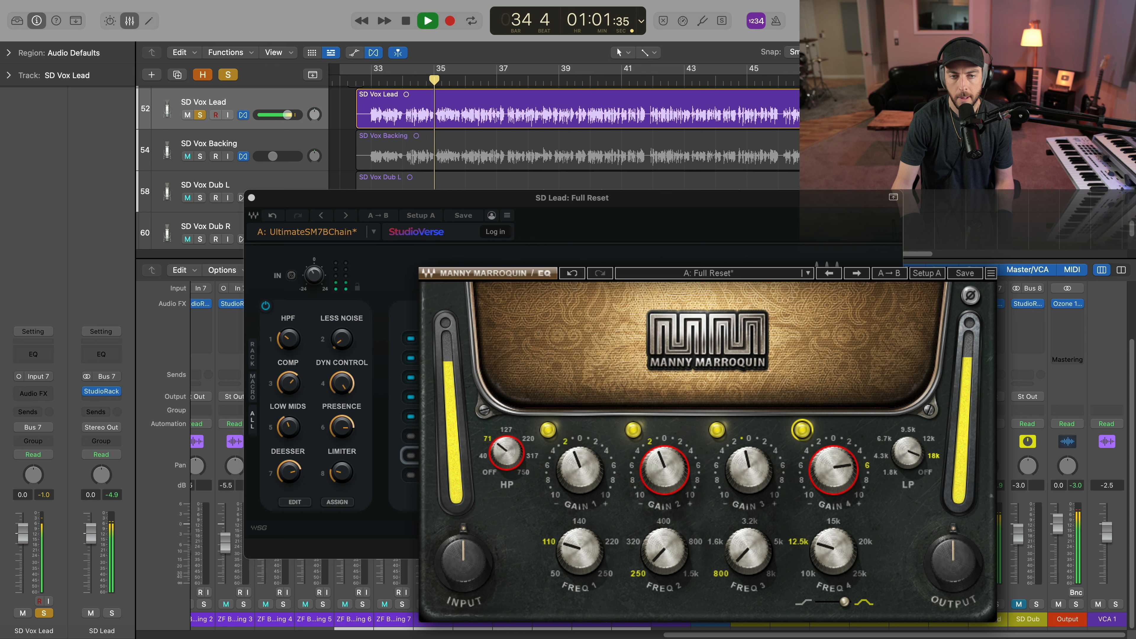
# - Unsolo SD Vox Lead, compare it in the full mix with MannyM EQ's Gain 4 band off and on, and close the EQ
pyautogui.press('s')
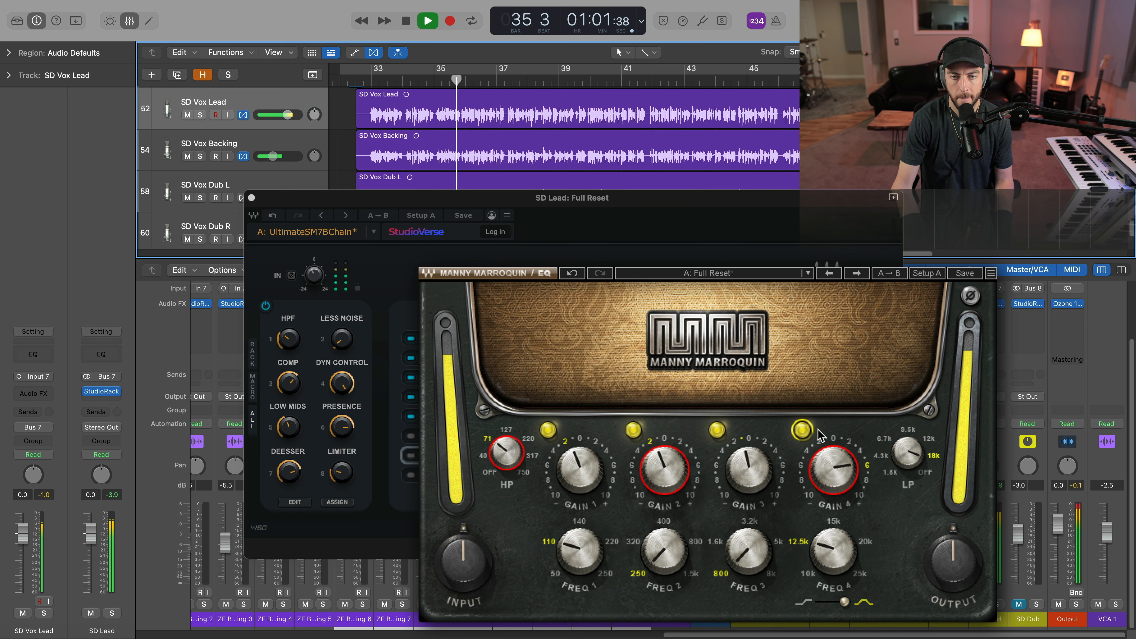
pyautogui.click(802, 430)
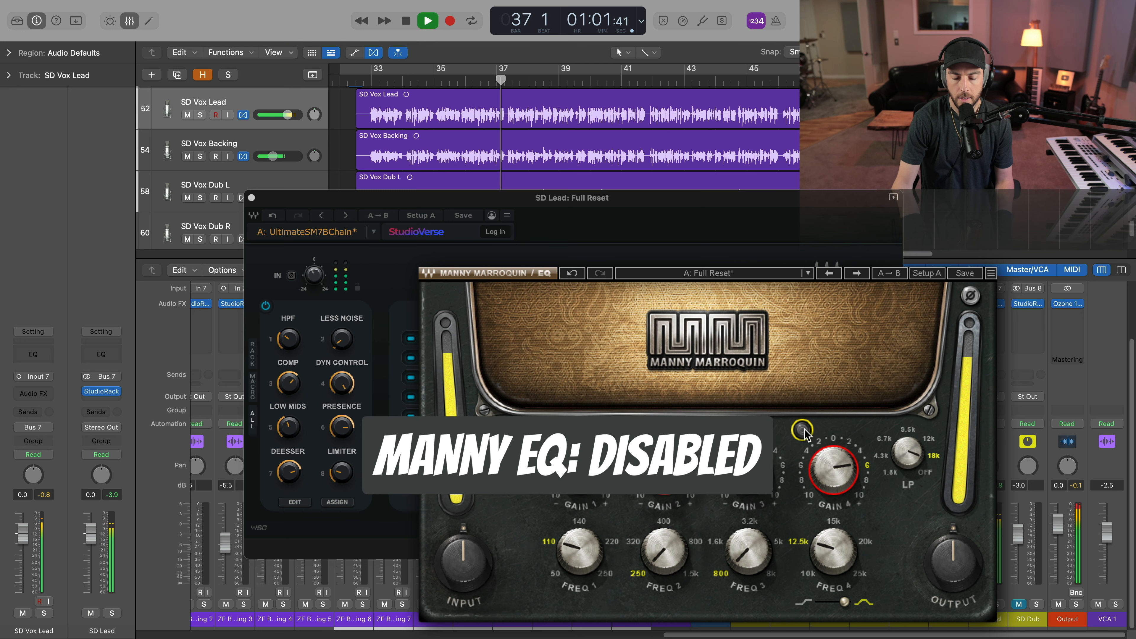
pyautogui.click(802, 430)
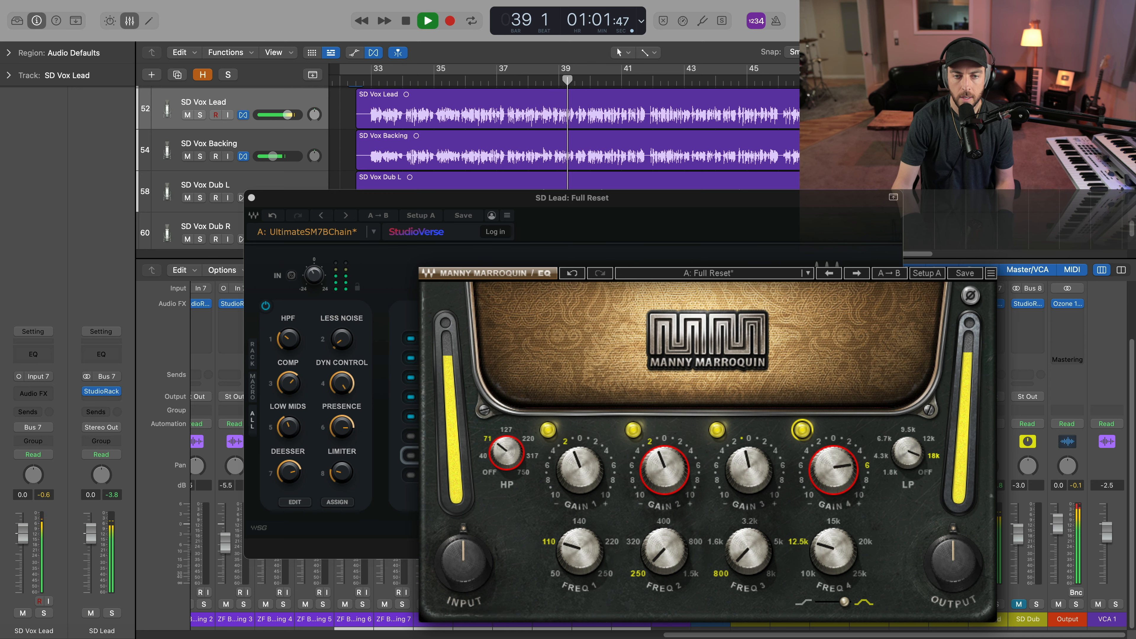
pyautogui.press('space')
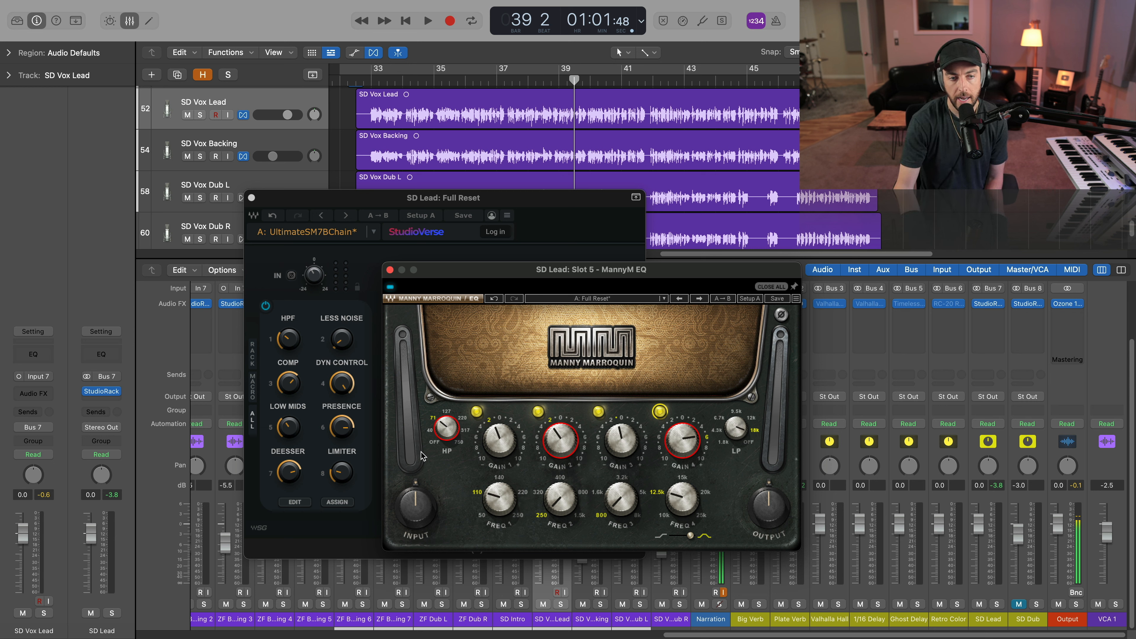
pyautogui.click(294, 431)
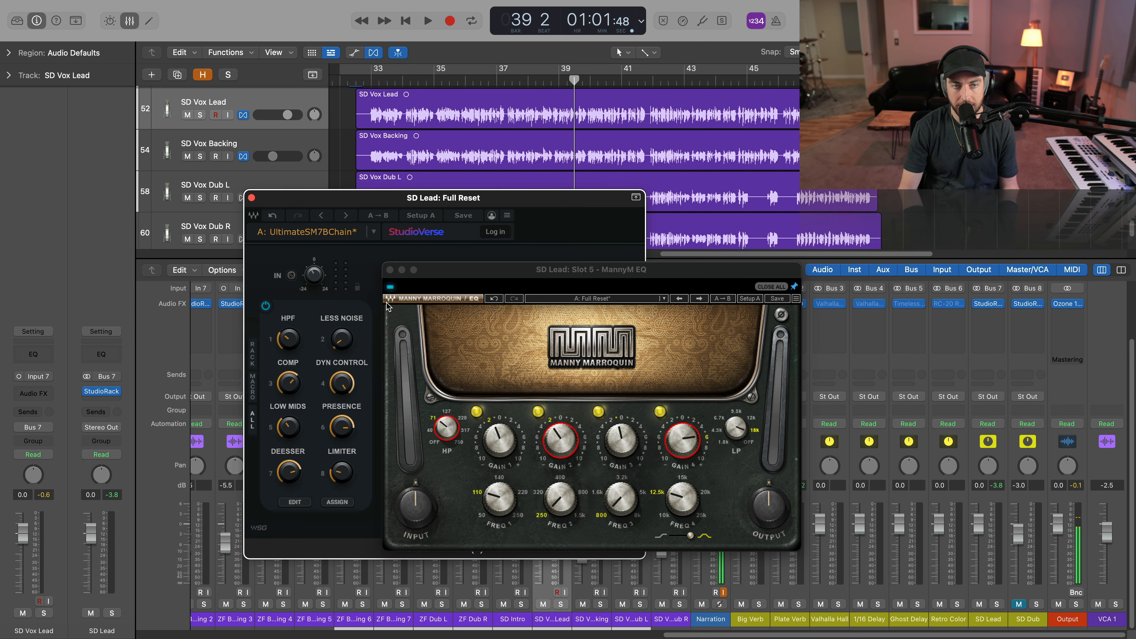
pyautogui.click(389, 270)
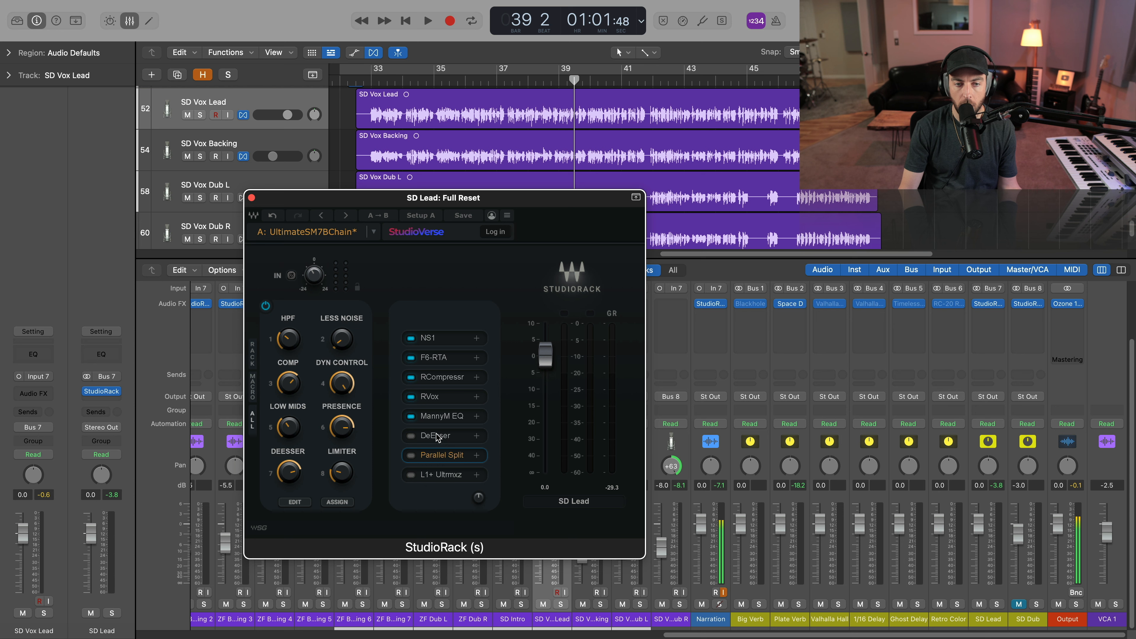
# - Review the DeEsser settings and enable it in the SD Lead chain, comparing playback with it off and on
pyautogui.click(436, 436)
pyautogui.click(553, 299)
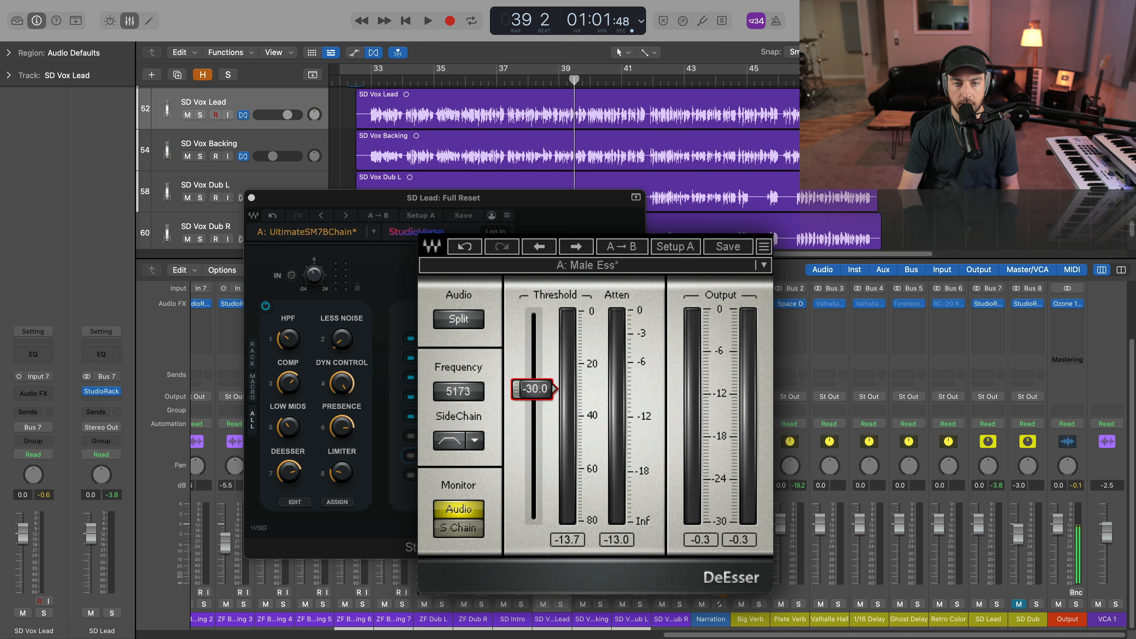
pyautogui.press('space')
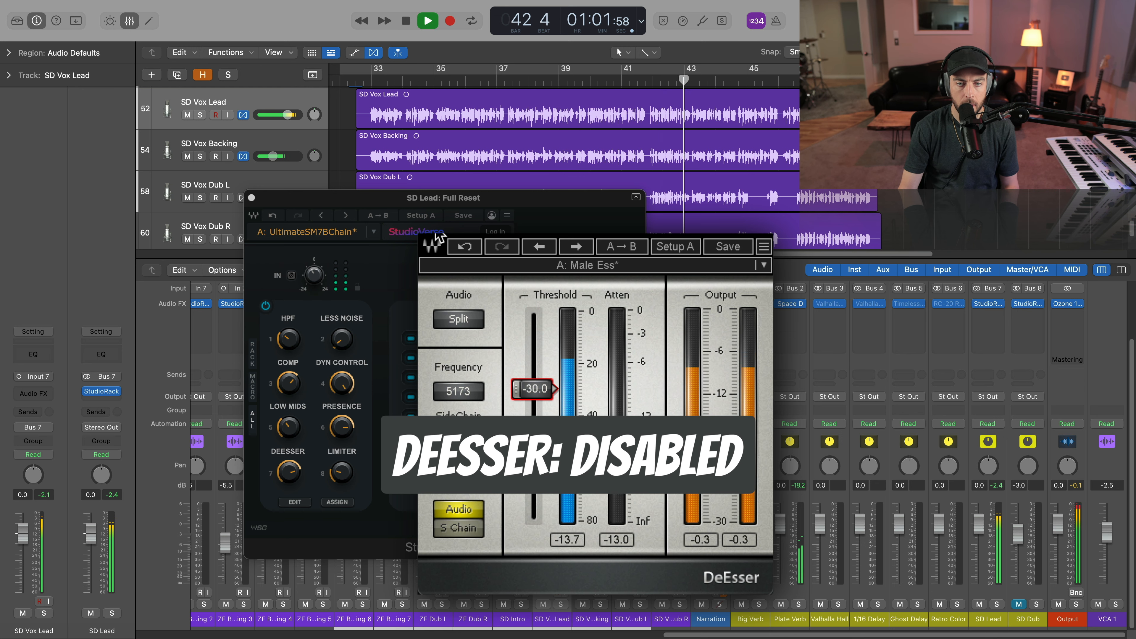
pyautogui.press('space')
pyautogui.press('space')
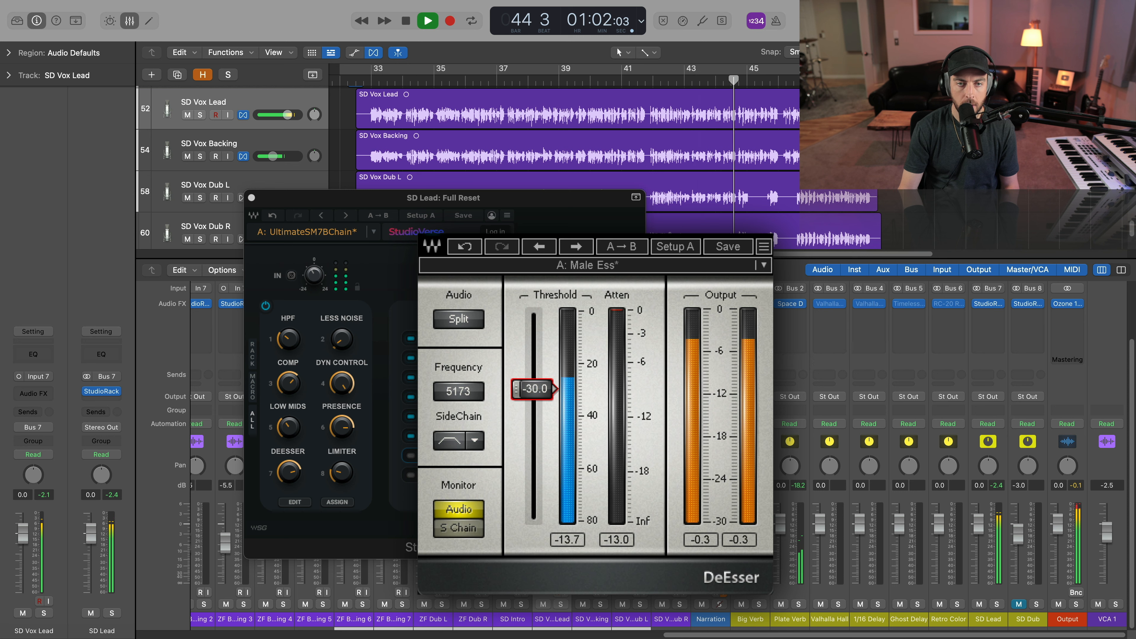
pyautogui.press('space')
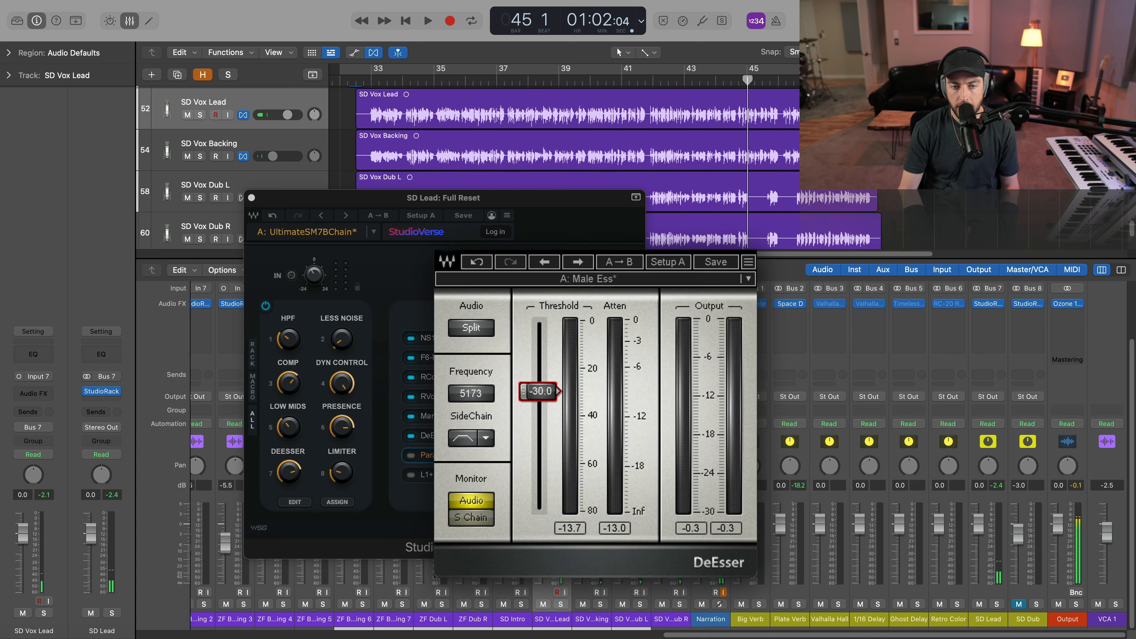
pyautogui.click(504, 296)
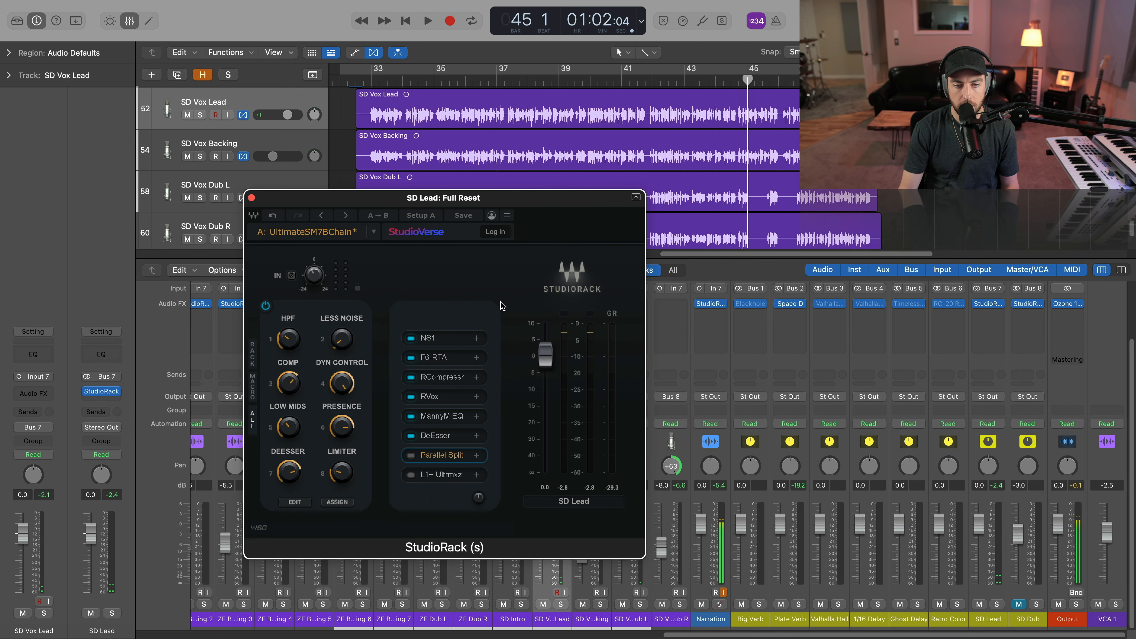
# - Enable the Parallel Split with its rack shown and examine the RVerb and RCompressor settings inside it
pyautogui.click(451, 460)
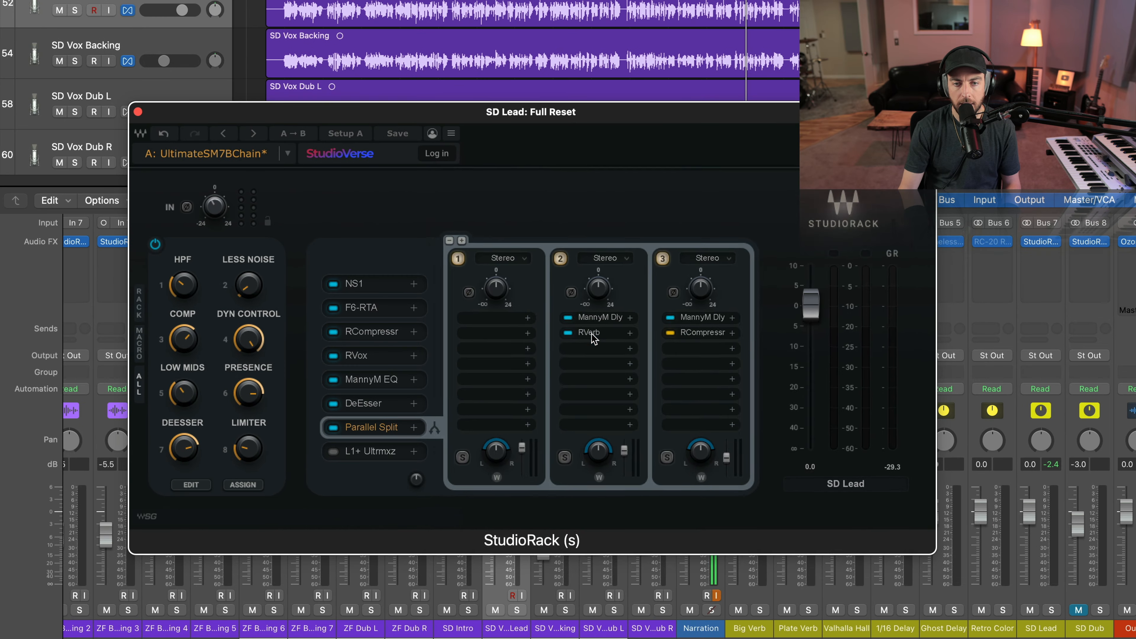
pyautogui.click(630, 378)
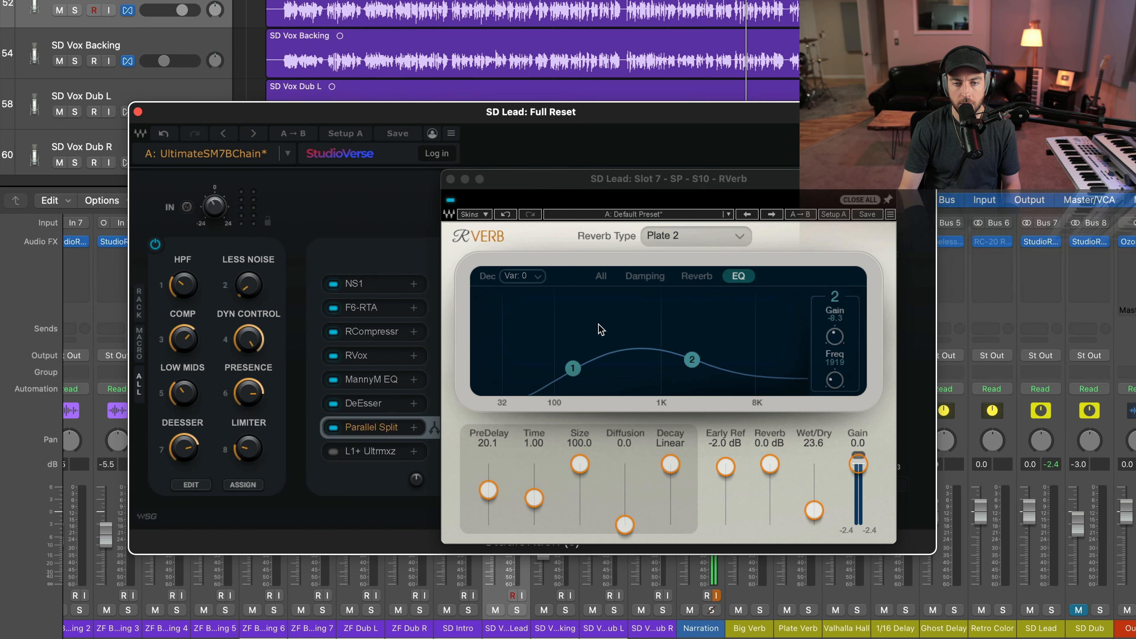
pyautogui.click(450, 179)
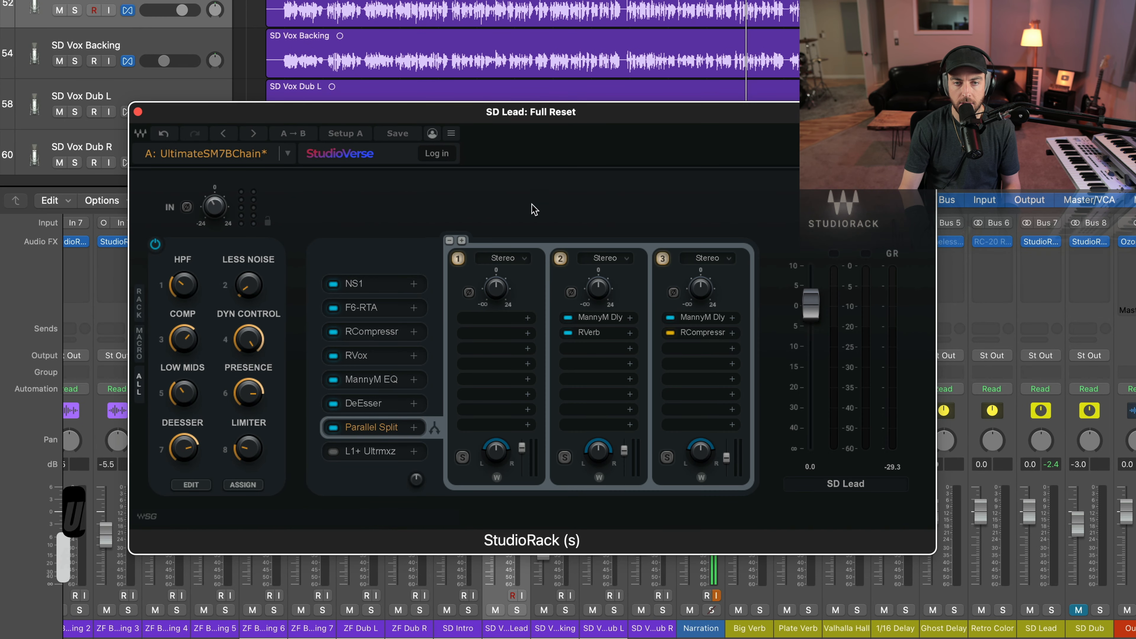
pyautogui.click(698, 332)
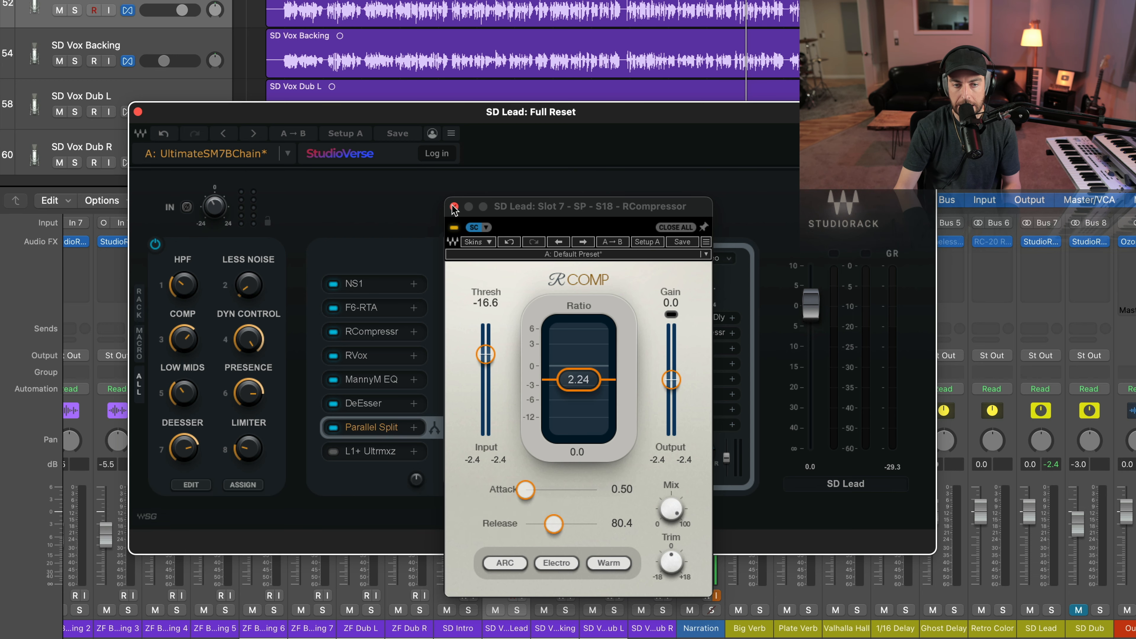
pyautogui.click(454, 207)
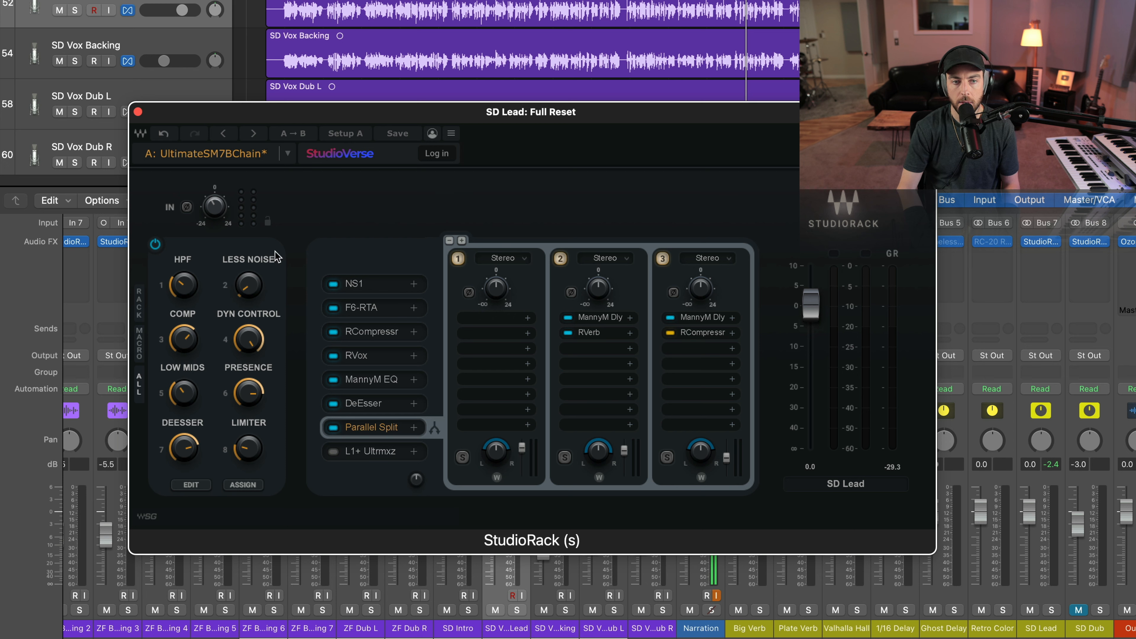
# - Play the vocal through the Parallel Split and watch the MannyM Delay, RVerb and RCompressor, showing all RVerb graphs
pyautogui.press('space')
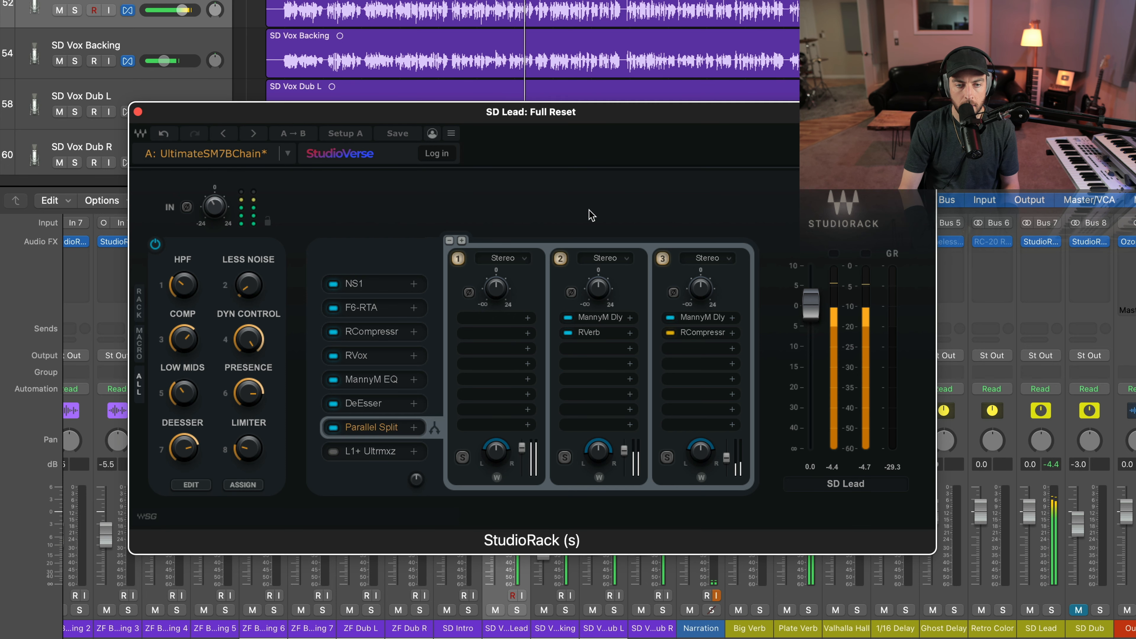
pyautogui.click(609, 316)
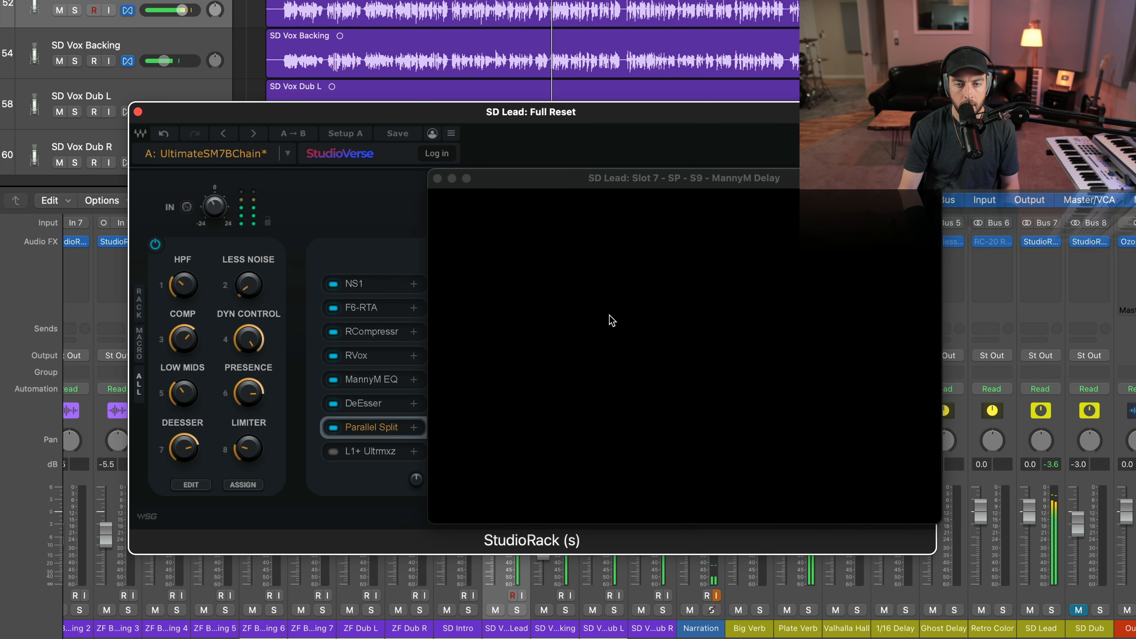
pyautogui.click(438, 178)
pyautogui.click(597, 333)
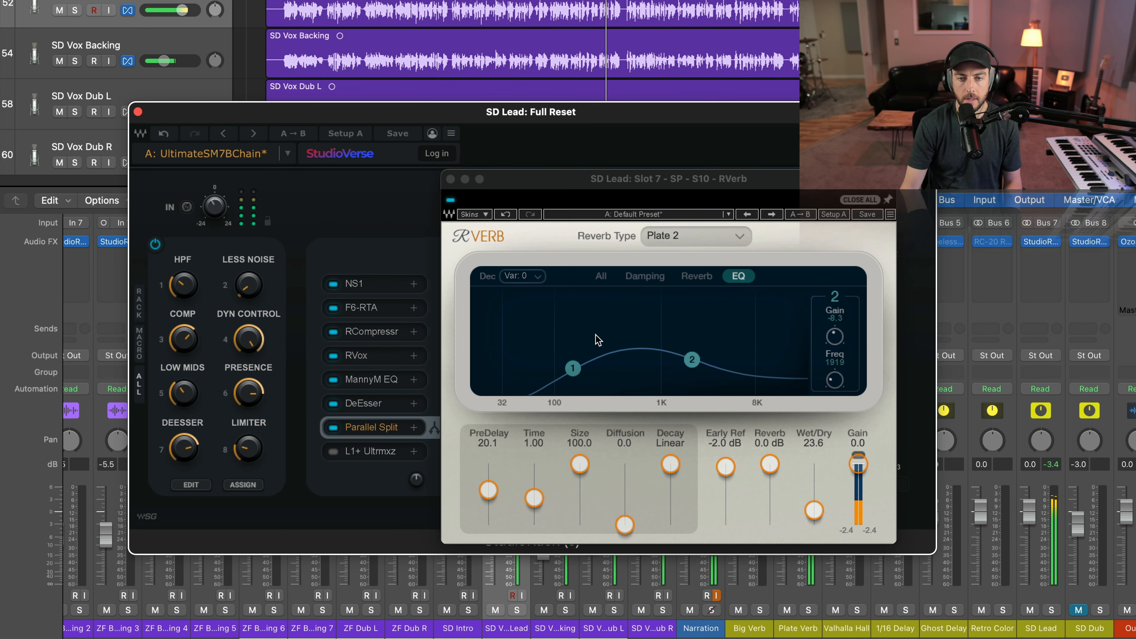
pyautogui.click(600, 275)
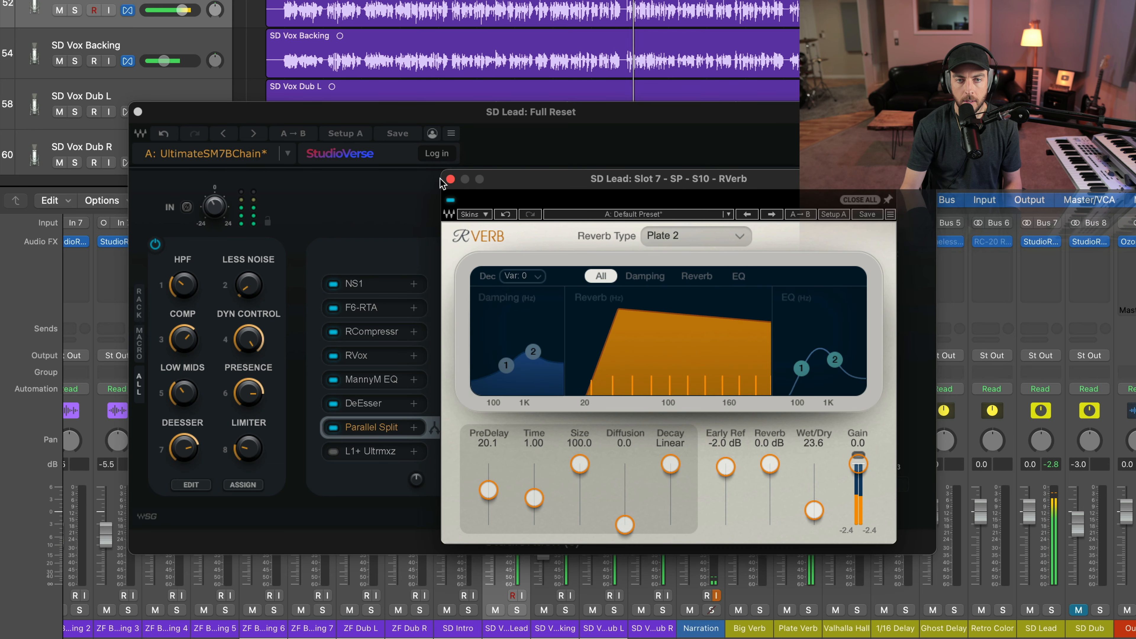
pyautogui.click(451, 178)
pyautogui.click(706, 331)
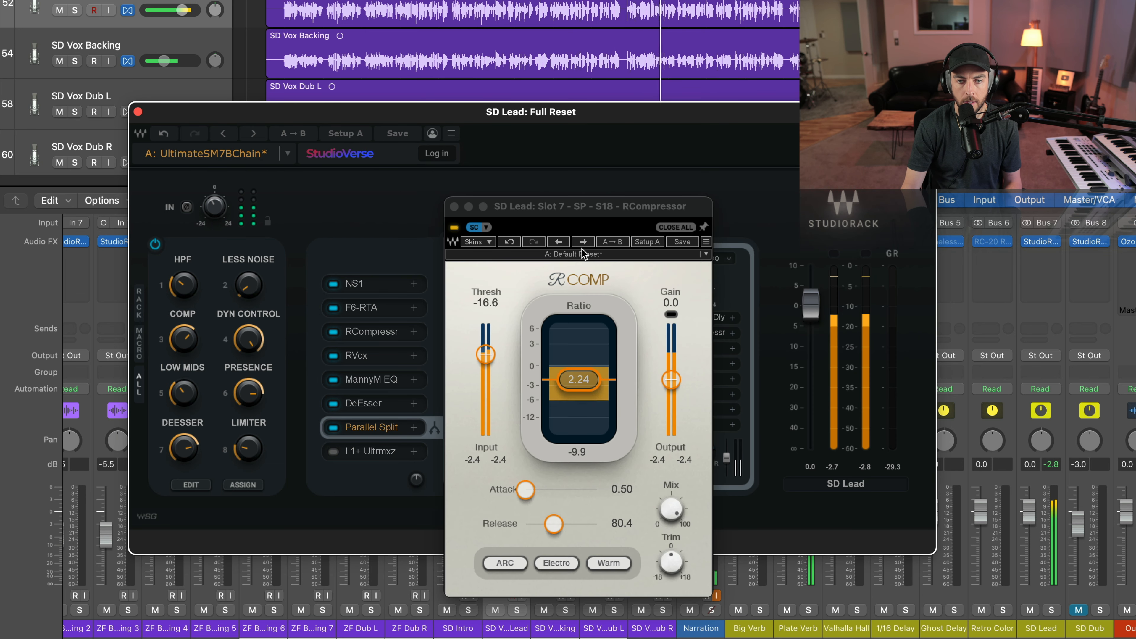
pyautogui.click(454, 207)
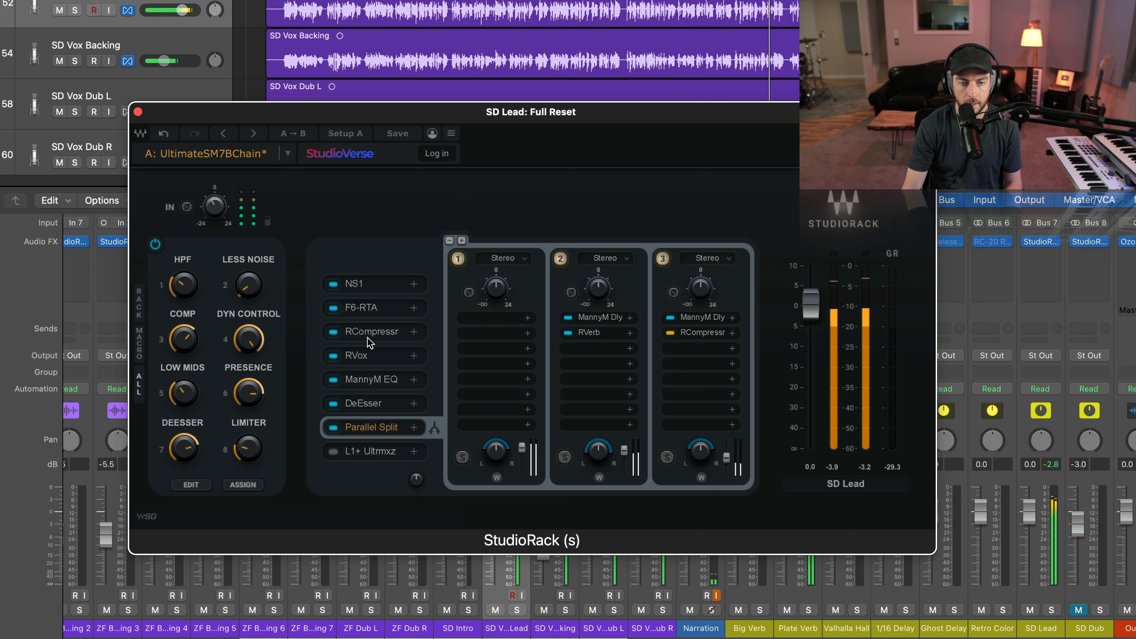
pyautogui.press('space')
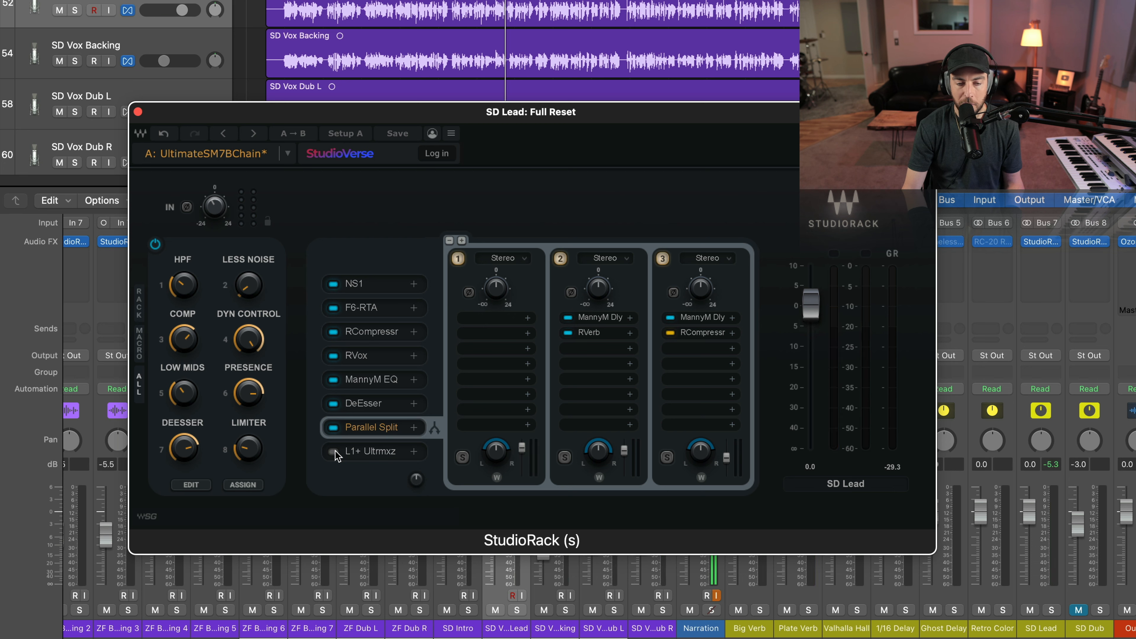
# - Enable L1+ Ultramaximizer in the SD Lead chain, open its settings and choose the TruePeak domain
pyautogui.click(335, 451)
pyautogui.click(388, 454)
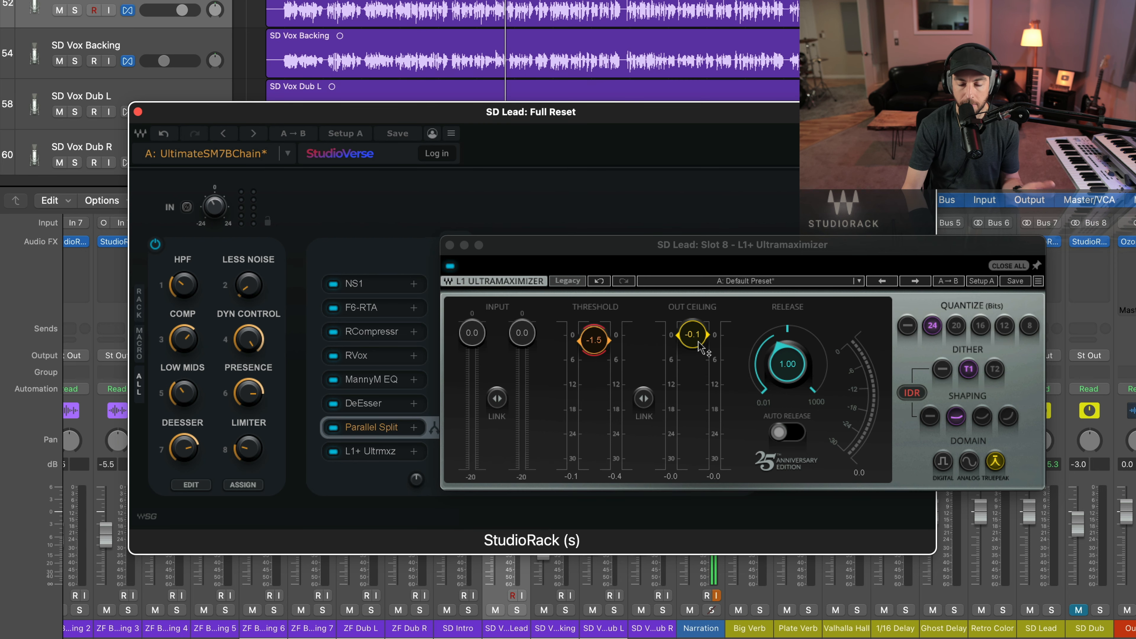
pyautogui.click(976, 466)
pyautogui.click(996, 462)
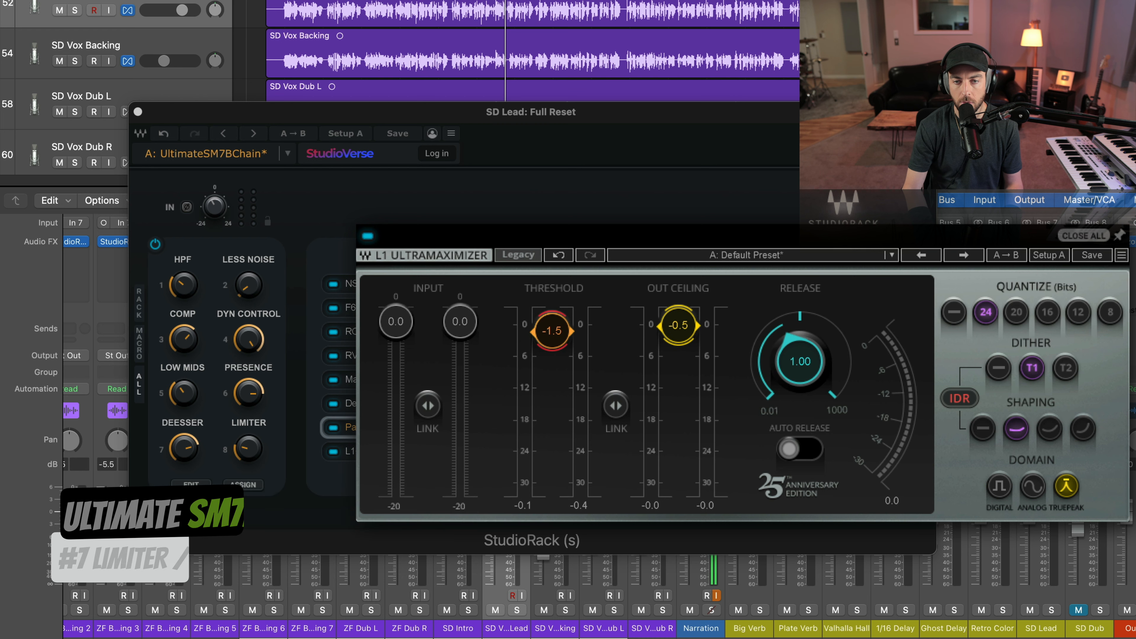
# - Set the L1+ Ultramaximizer's out ceiling to -0.1 and check the Limiter macro that controls its threshold
pyautogui.moveTo(678, 323); pyautogui.dragTo(678, 323)
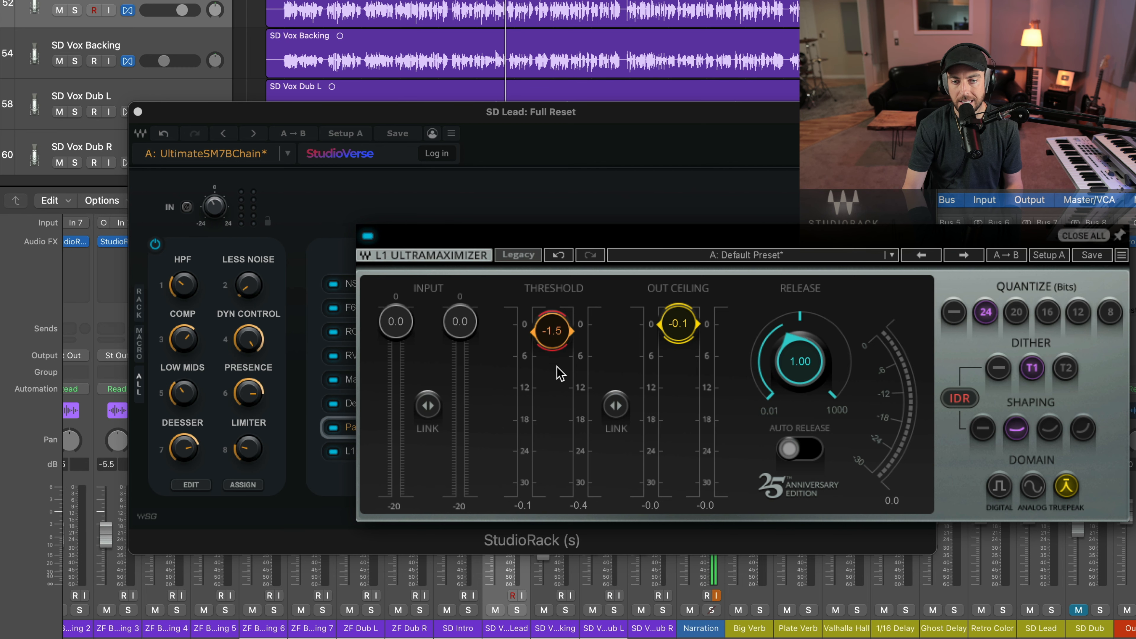
pyautogui.click(249, 458)
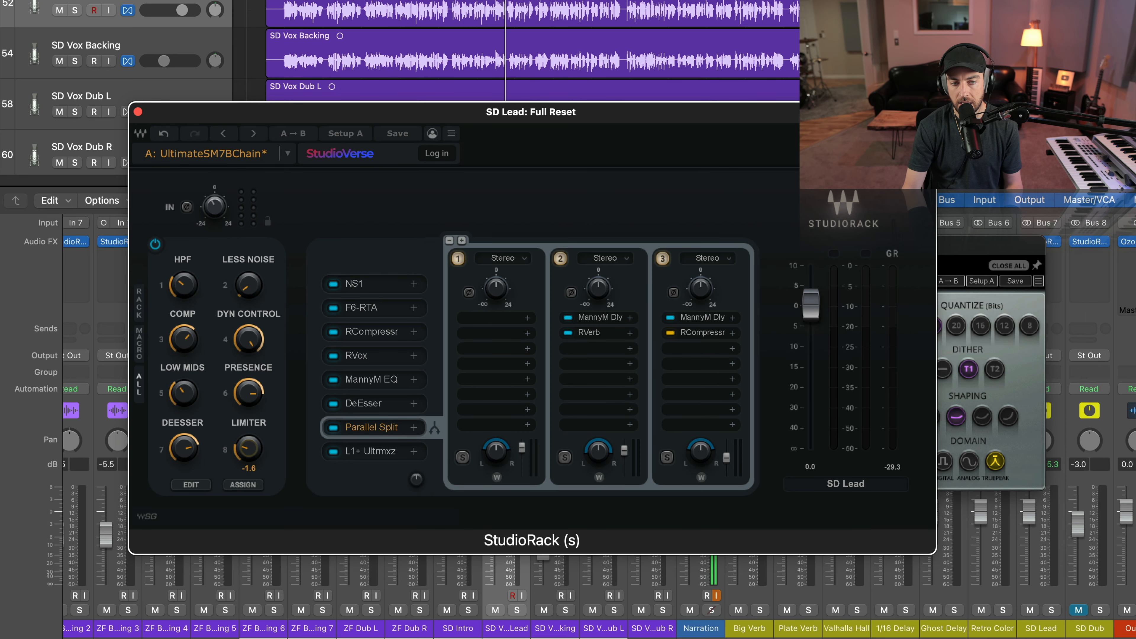
pyautogui.click(973, 264)
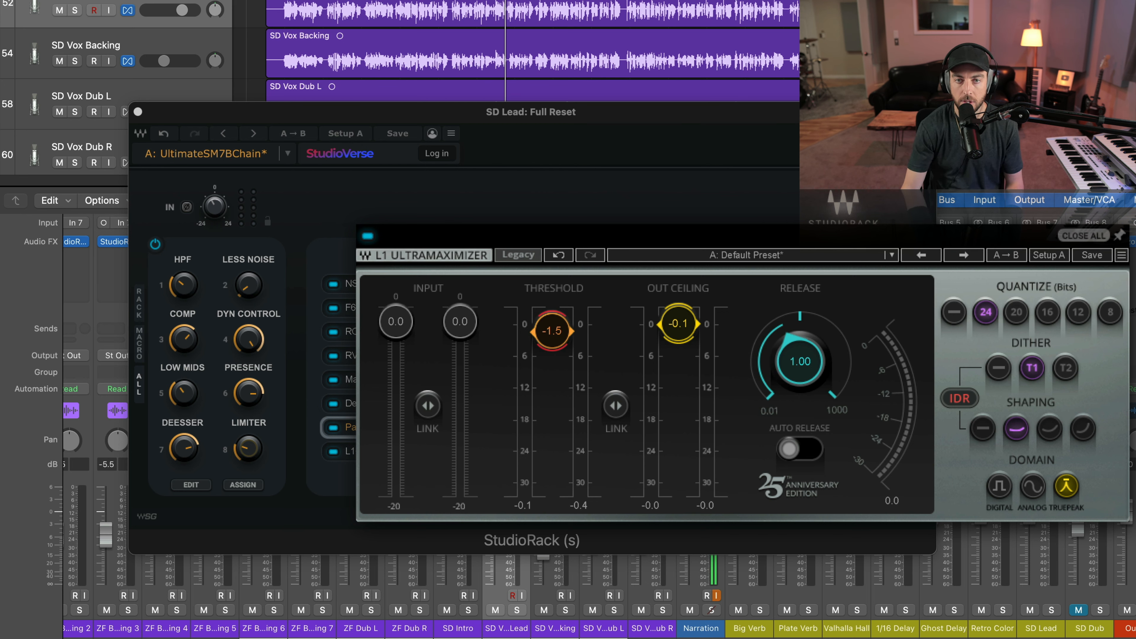
# - Play the vocal through the L1+ Ultramaximizer while checking its threshold, and compare the sound with the whole SD Lead chain bypassed and re-enabled
pyautogui.press('space')
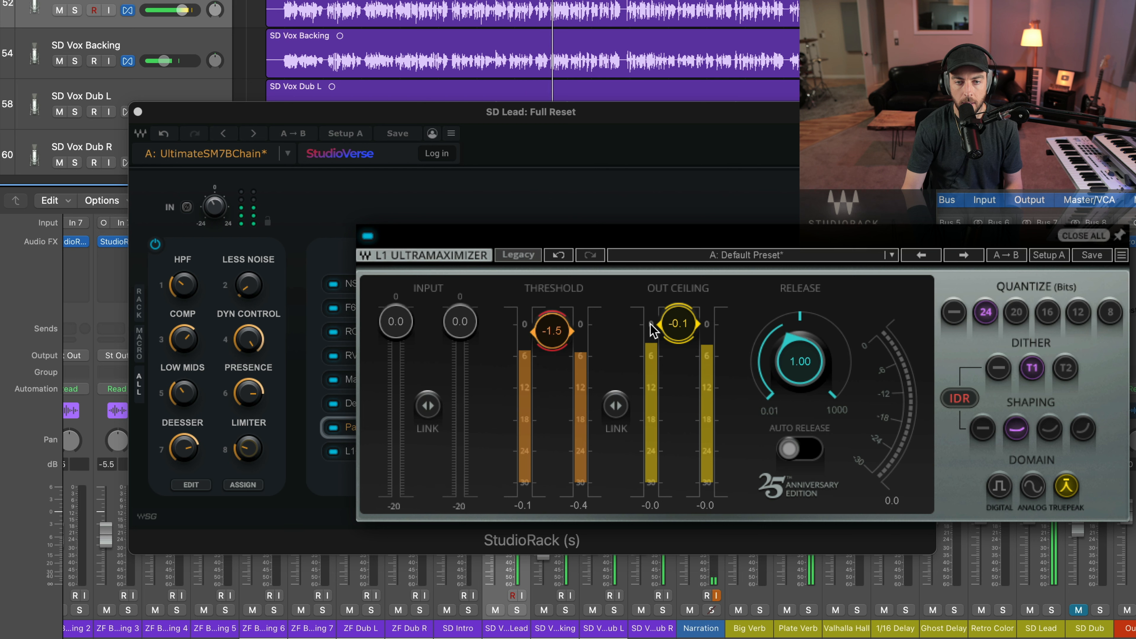
pyautogui.moveTo(564, 329); pyautogui.dragTo(563, 329)
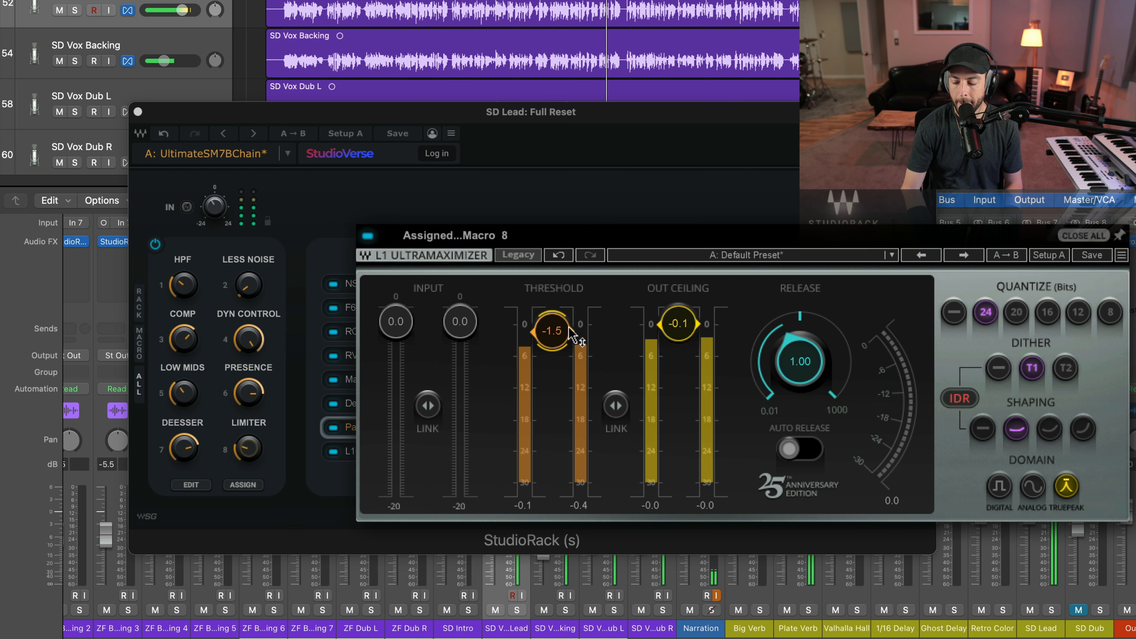
pyautogui.click(155, 244)
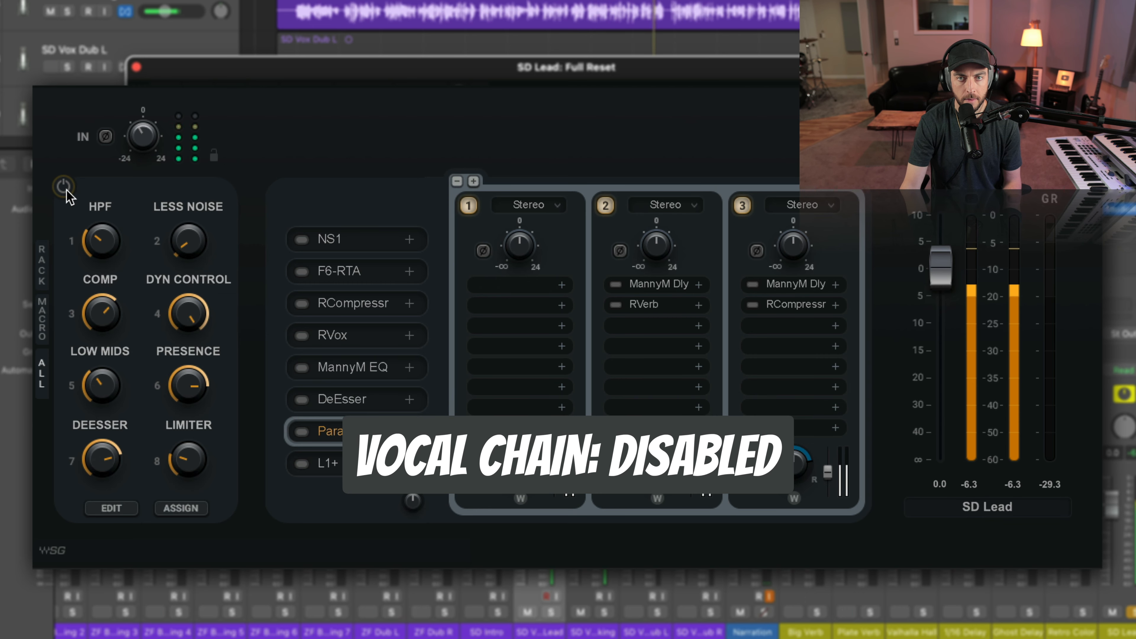
pyautogui.click(64, 187)
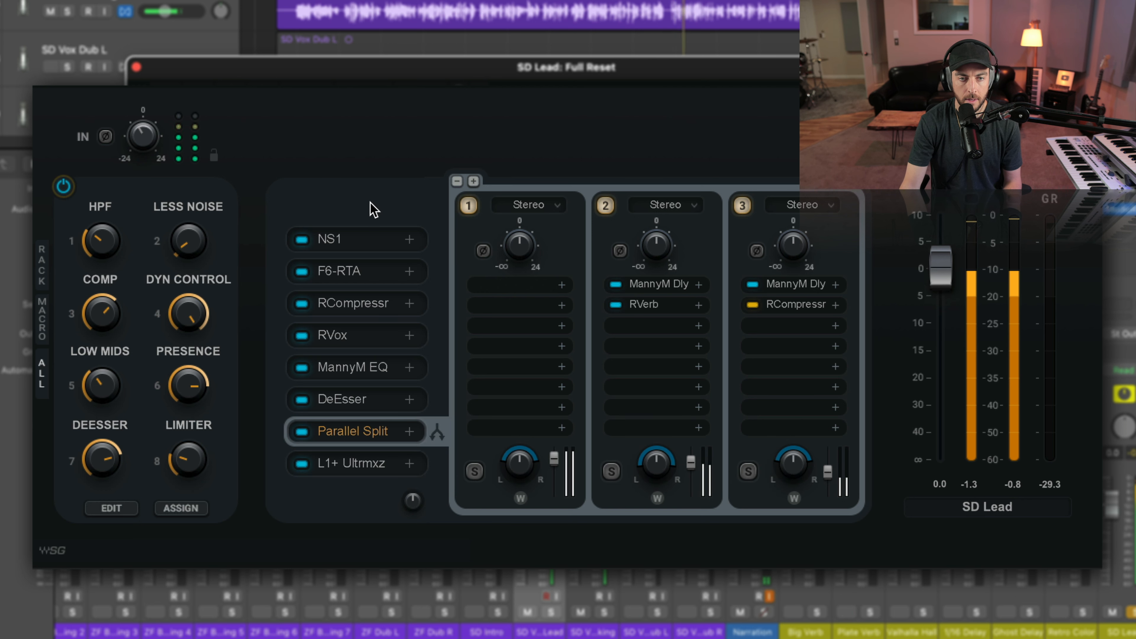
# - Bypass F6-RTA, MannyM EQ and DeEsser during playback to hear the vocal without them, and re-enable all three
pyautogui.click(304, 271)
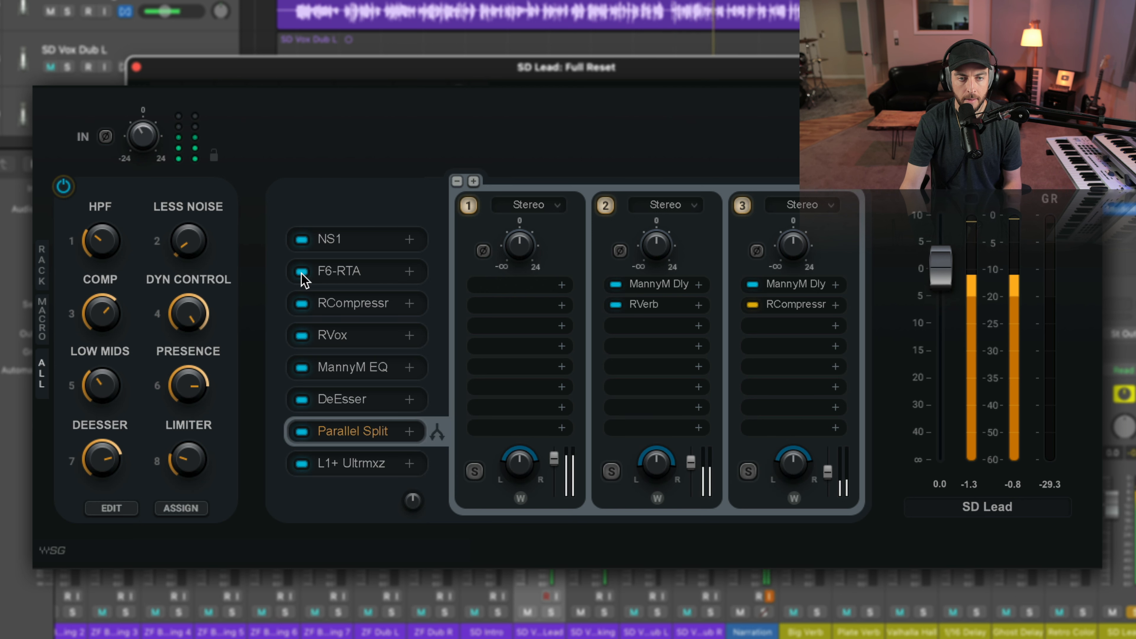
pyautogui.click(303, 368)
pyautogui.click(302, 400)
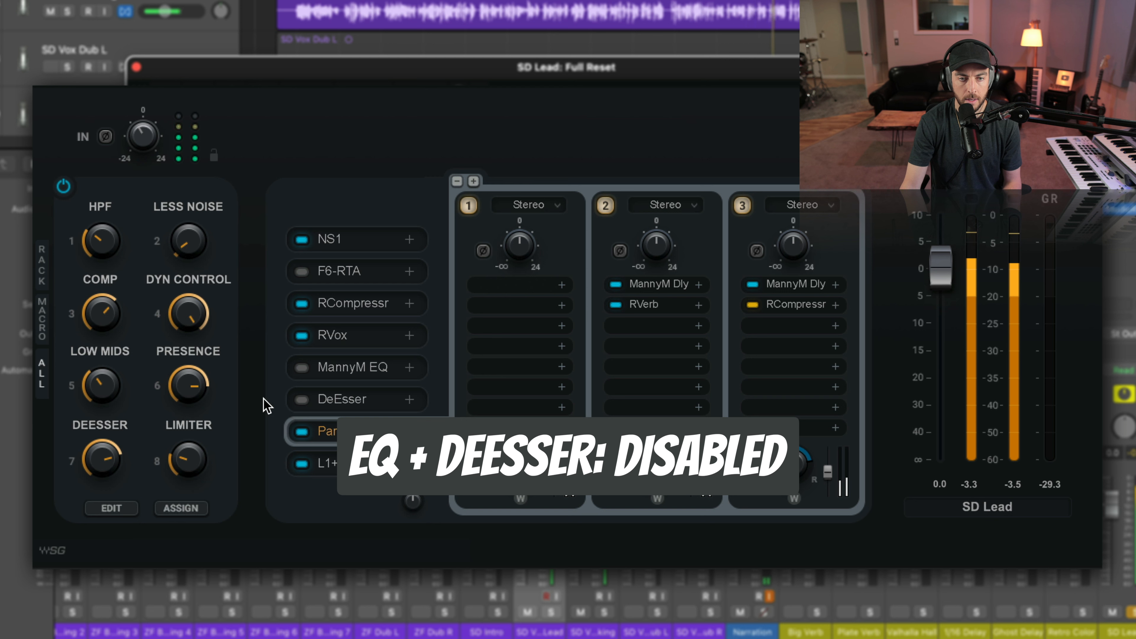
pyautogui.click(301, 400)
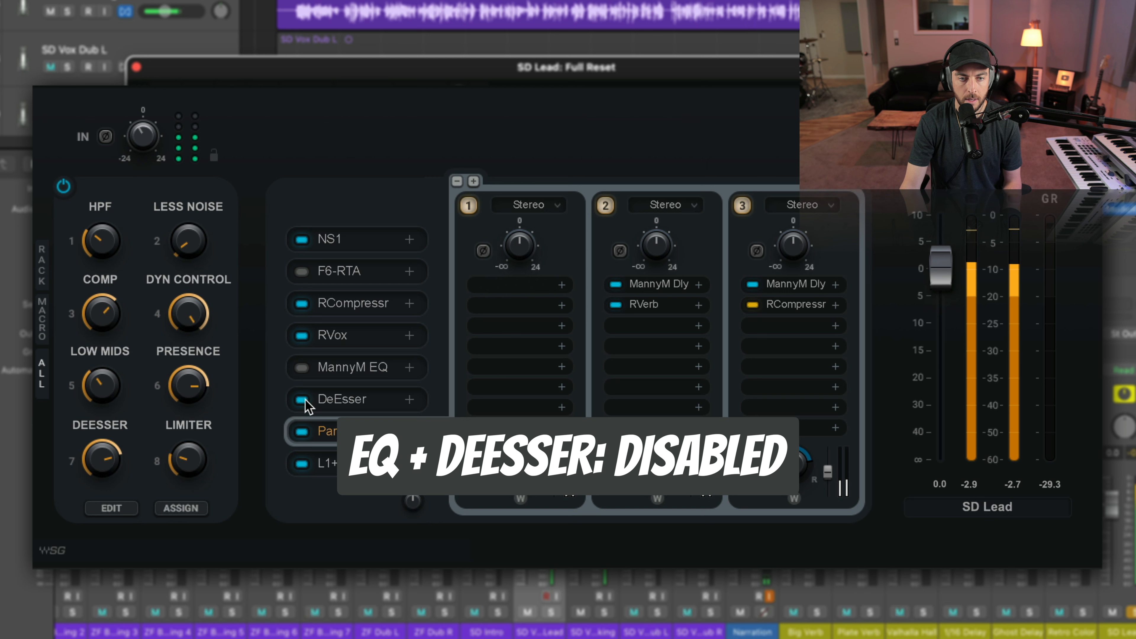
pyautogui.click(302, 369)
pyautogui.click(303, 272)
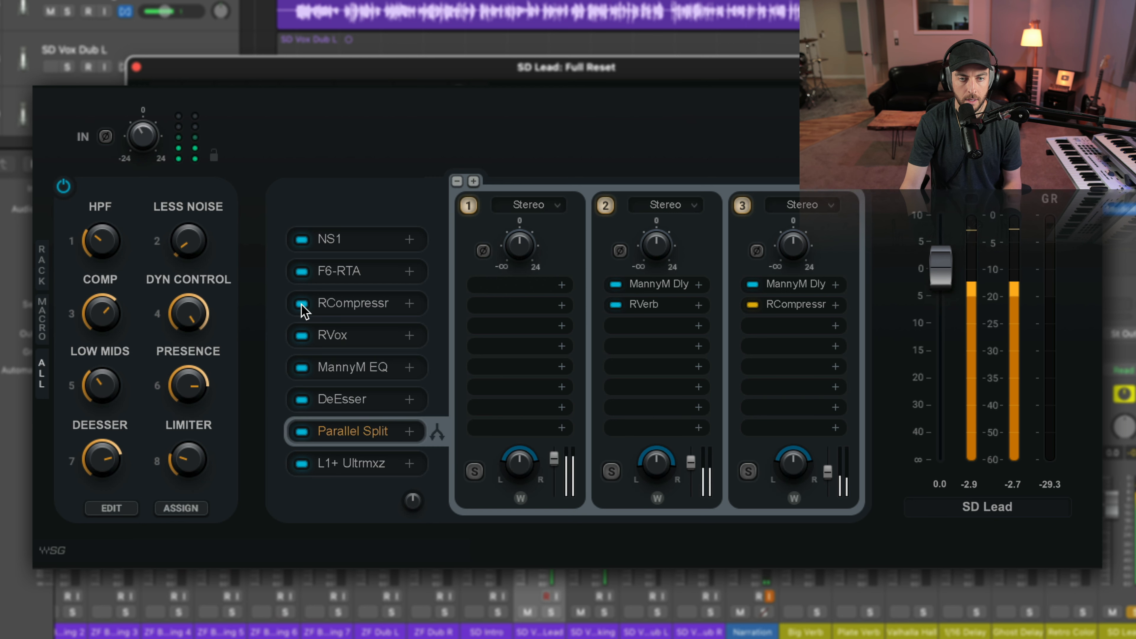
# - Bypass RCompressor and RVox during playback to hear the vocal without compression, and re-enable both
pyautogui.click(298, 335)
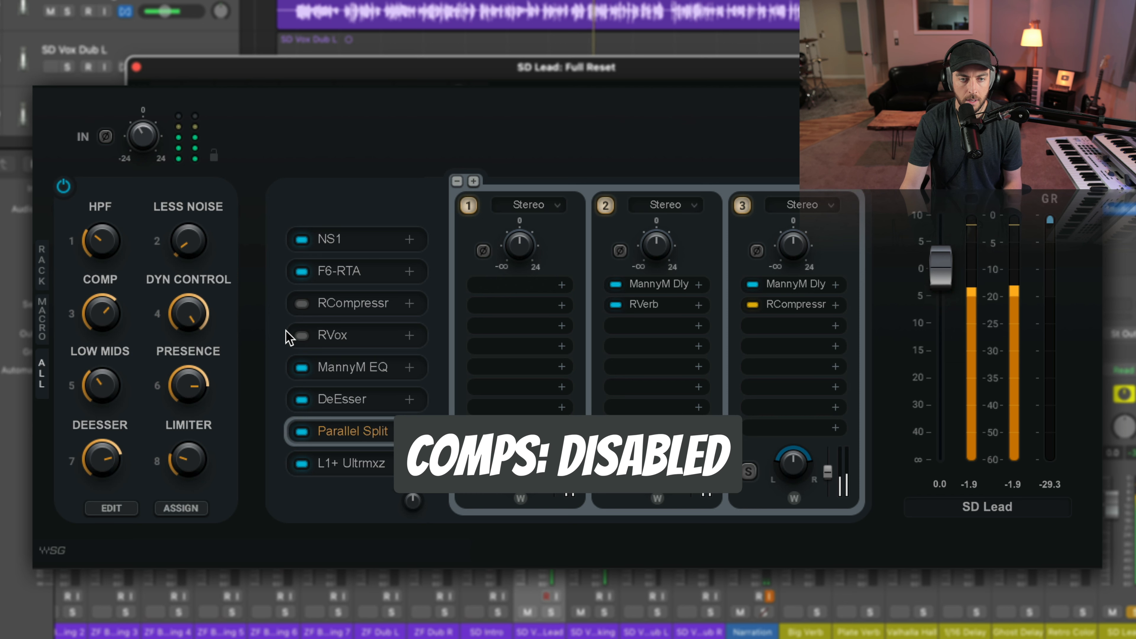
pyautogui.click(302, 304)
pyautogui.click(302, 335)
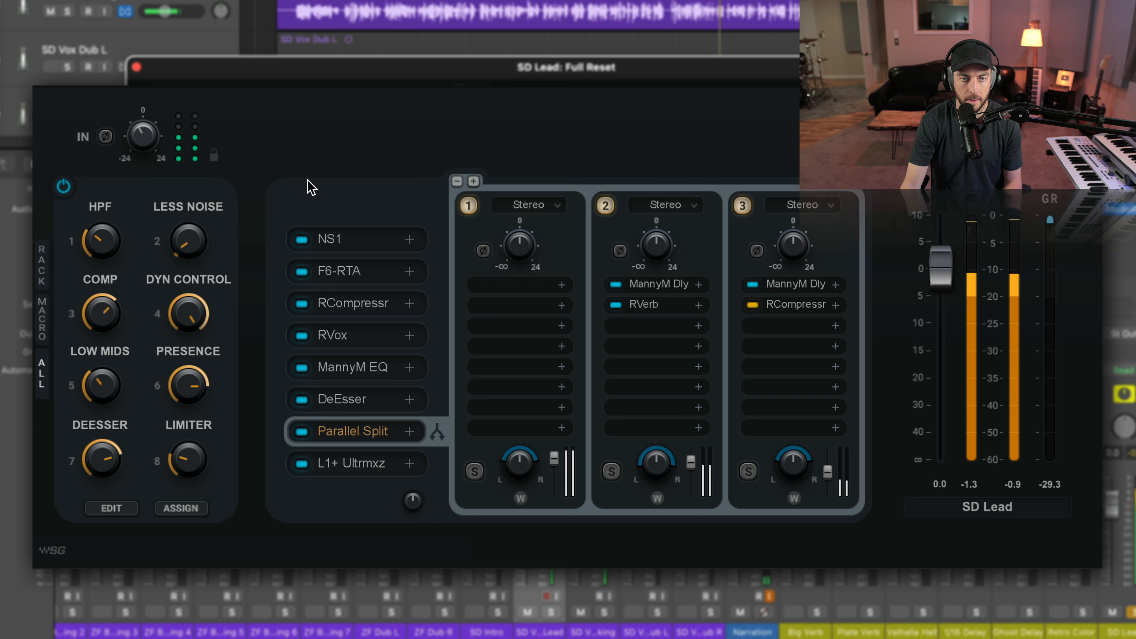
# - Bring the Narration chain's RVox window in front of the other open plugin windows
pyautogui.hotkey('ctrl', 's')
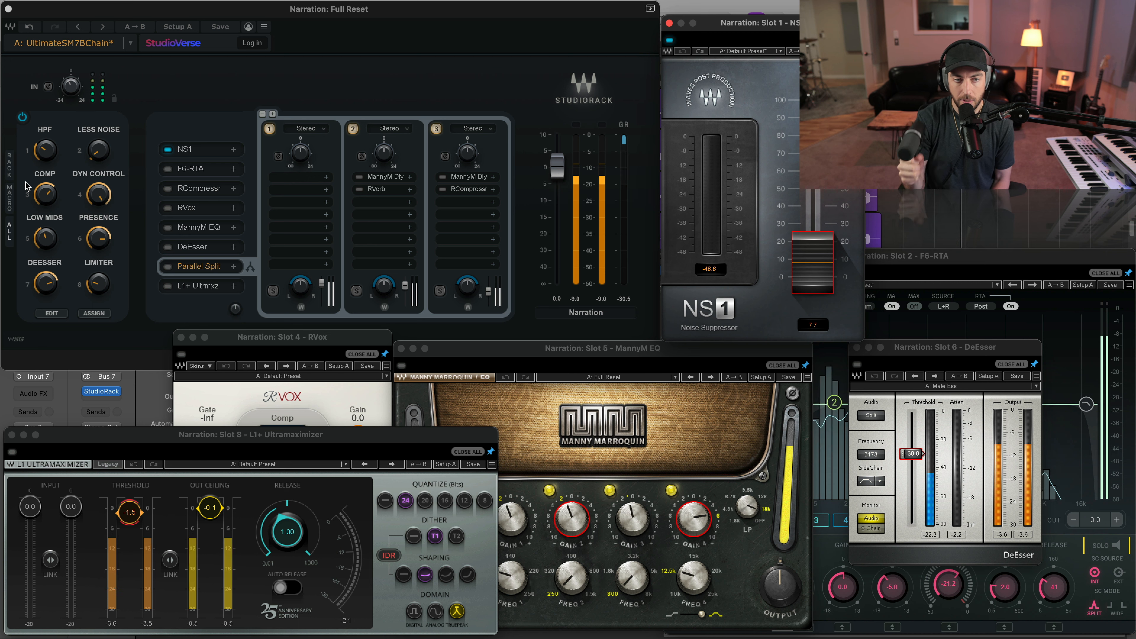
pyautogui.click(336, 412)
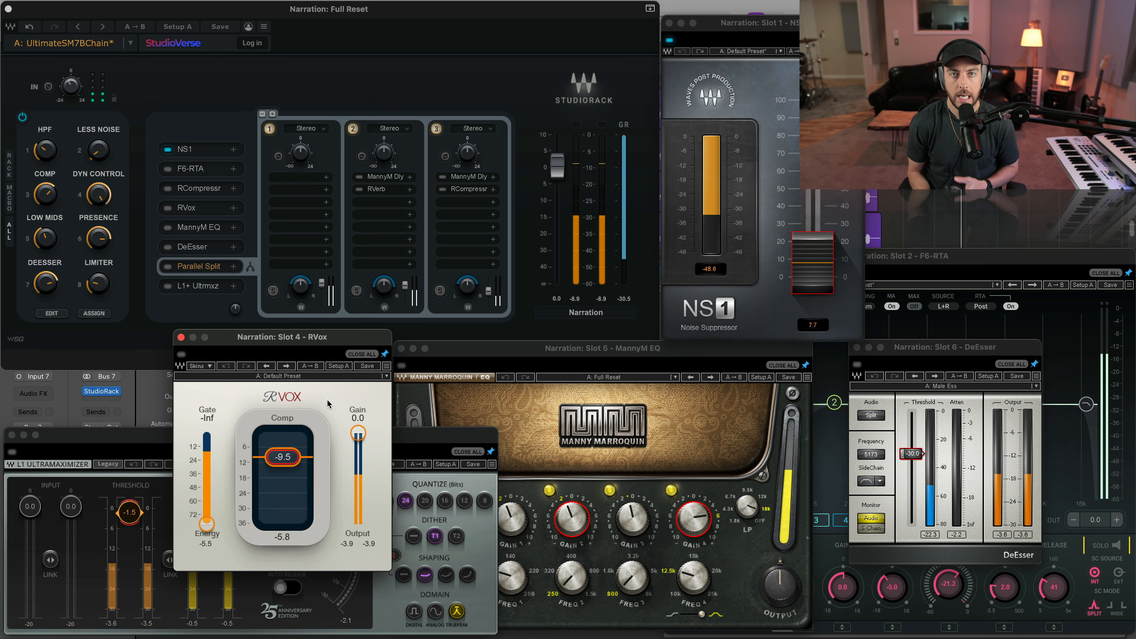